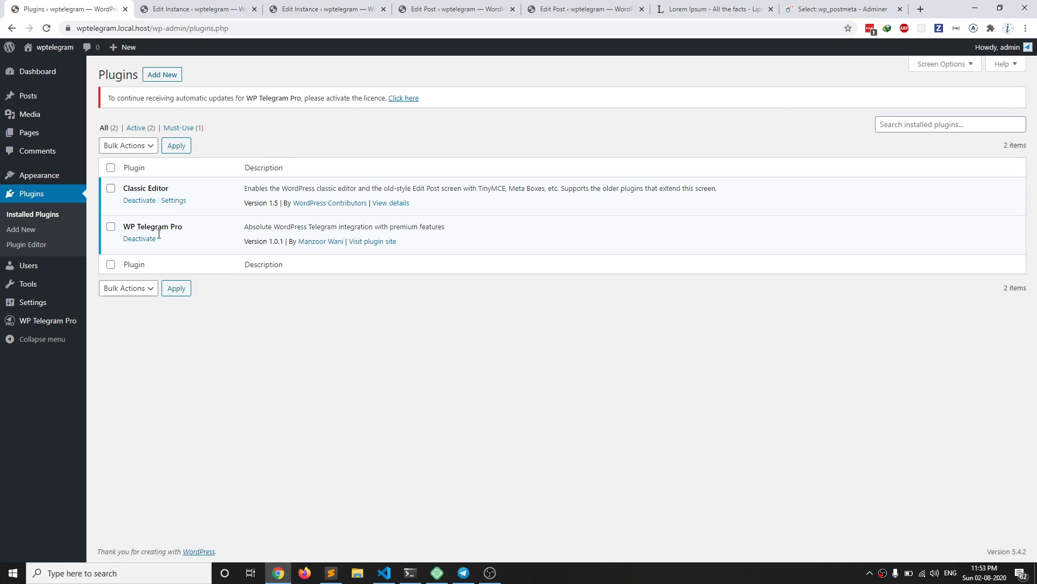
Open the WP Telegram Pro settings page on its Bots tab, listing the two configured bots
left_click(60, 326)
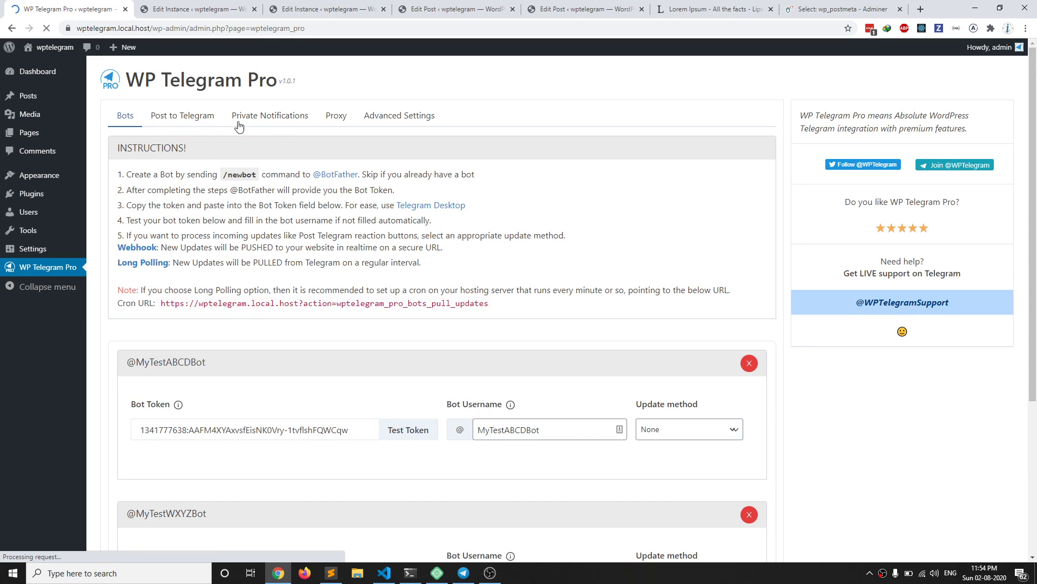
Switch the first bot's Update method to Webhook (Recommended), get its info and set its webhook
scroll(191, 207, "down", 4)
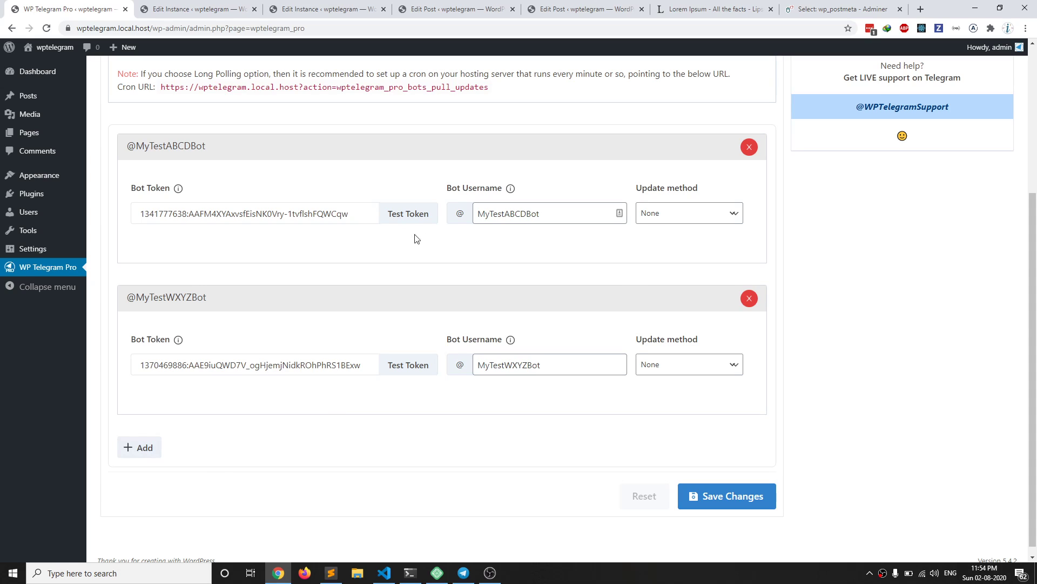
left_click(660, 218)
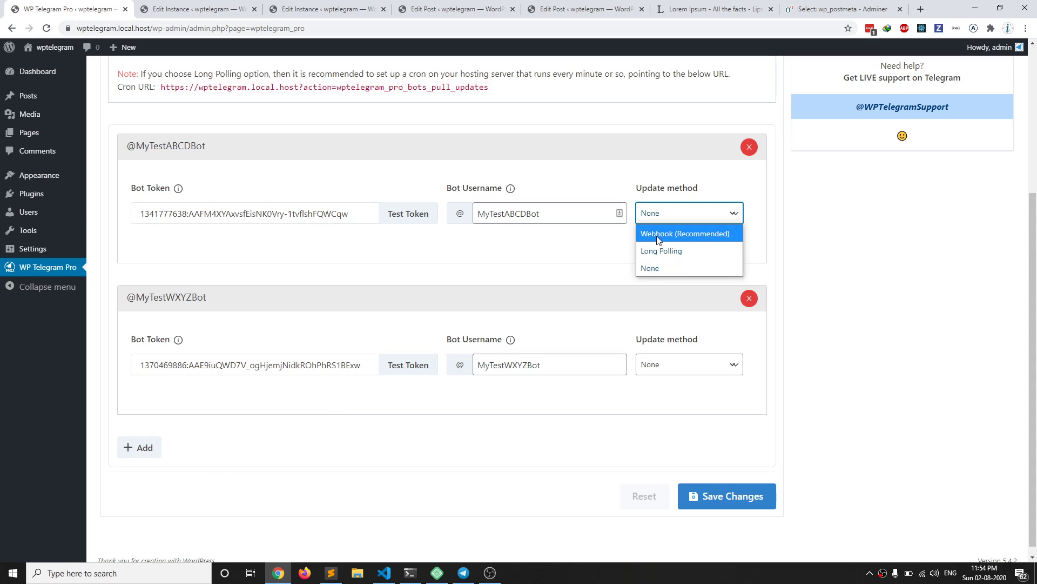
left_click(658, 234)
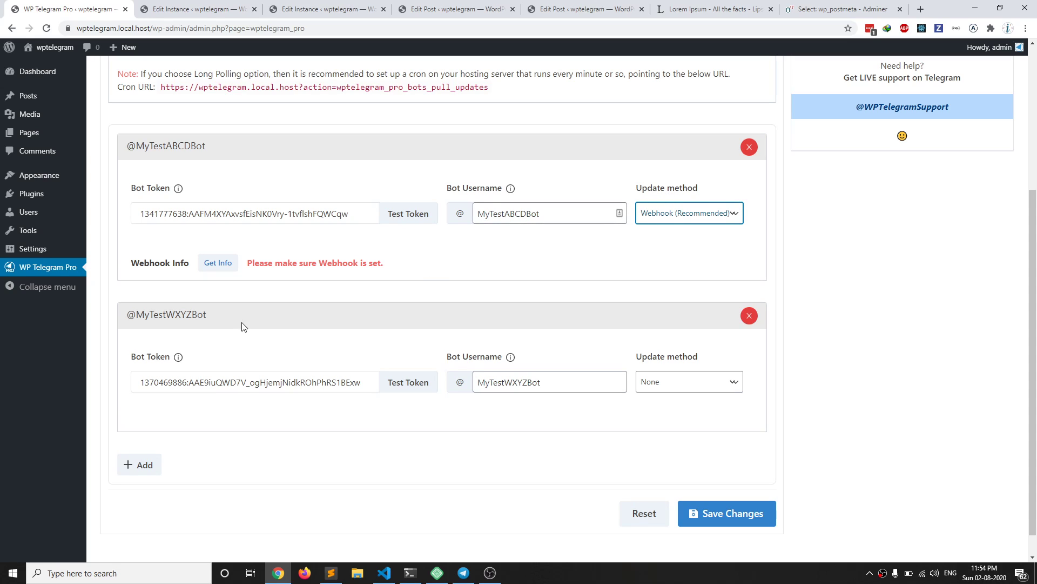
left_click(217, 264)
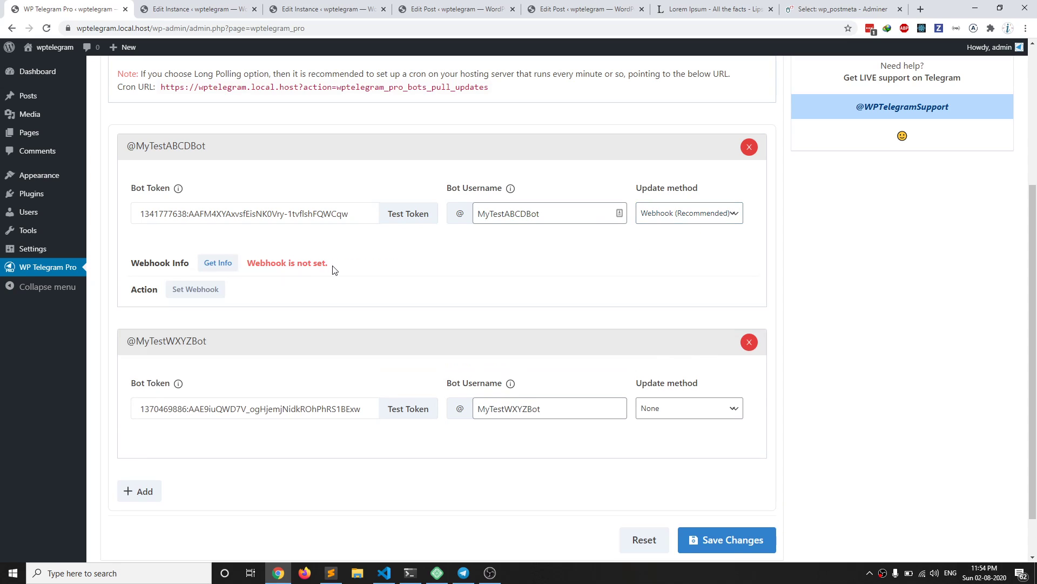
left_click(217, 290)
left_click_drag(248, 264, 318, 268)
Switch the second bot's Update method to Webhook (Recommended), get its info and set its webhook
left_click(656, 408)
left_click(657, 428)
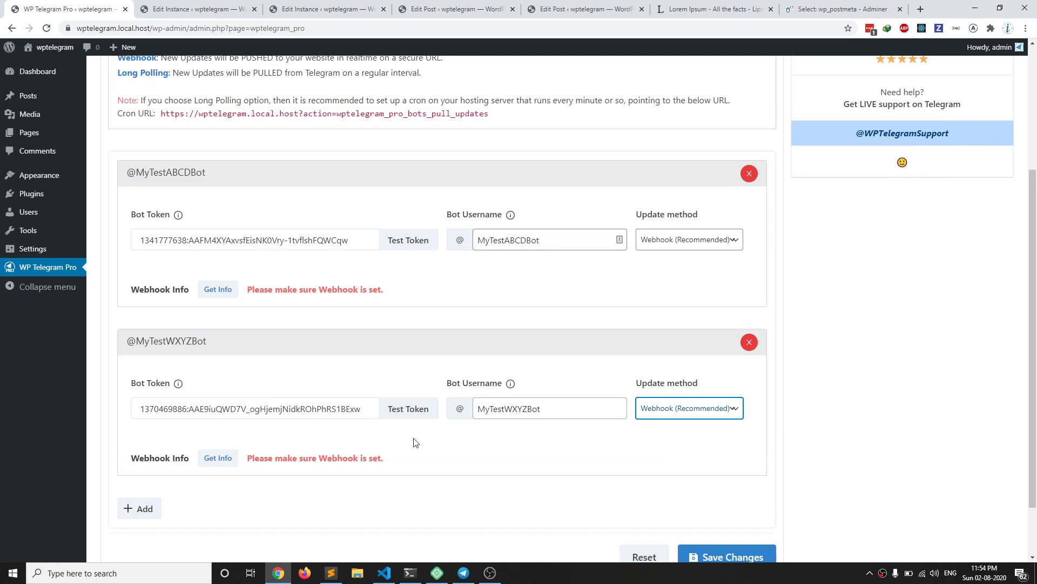
left_click(219, 459)
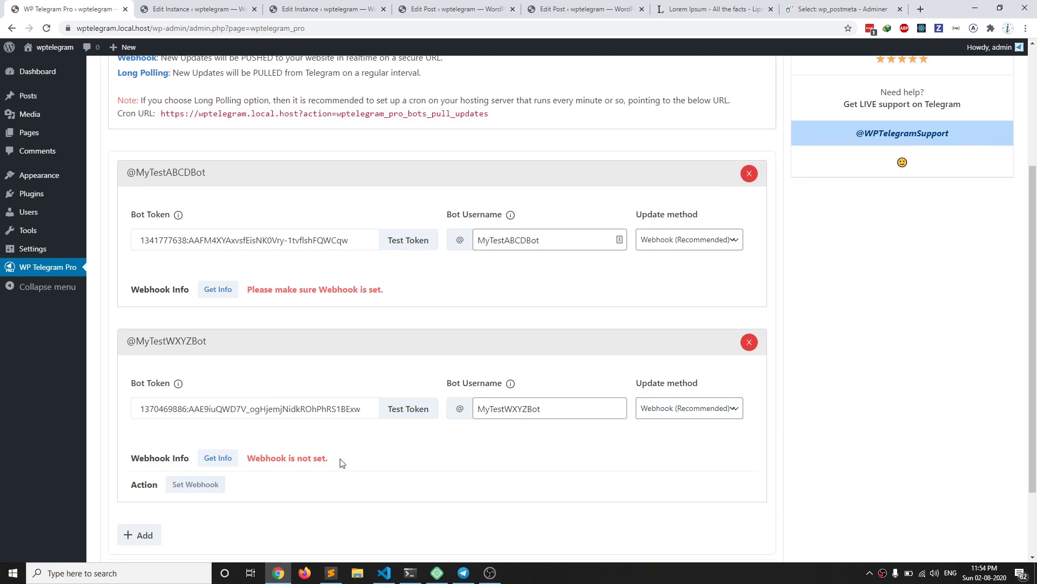
left_click(211, 484)
scroll(260, 449, "down", 1)
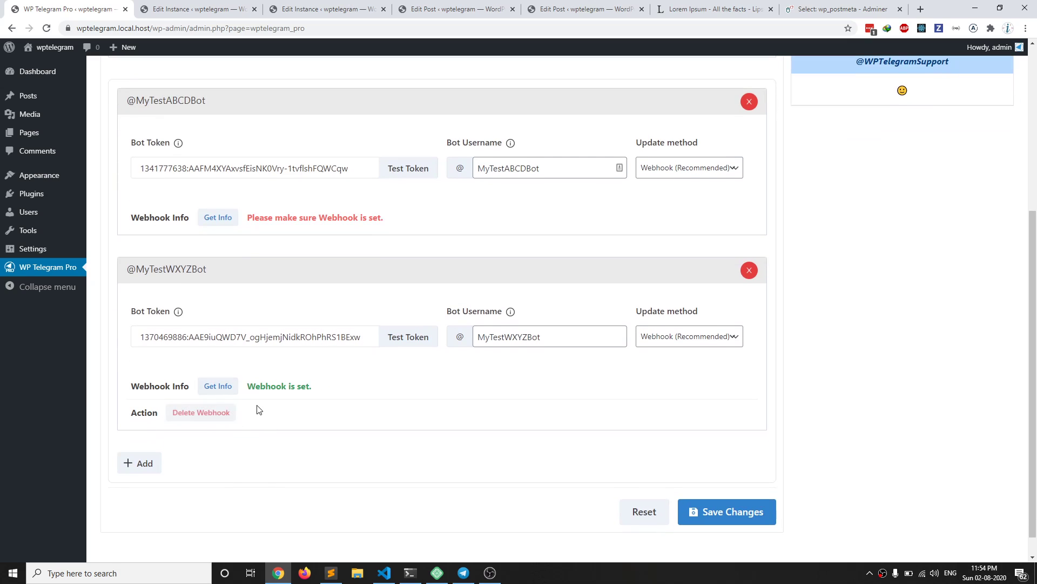
scroll(283, 376, "up", 4)
left_click(179, 119)
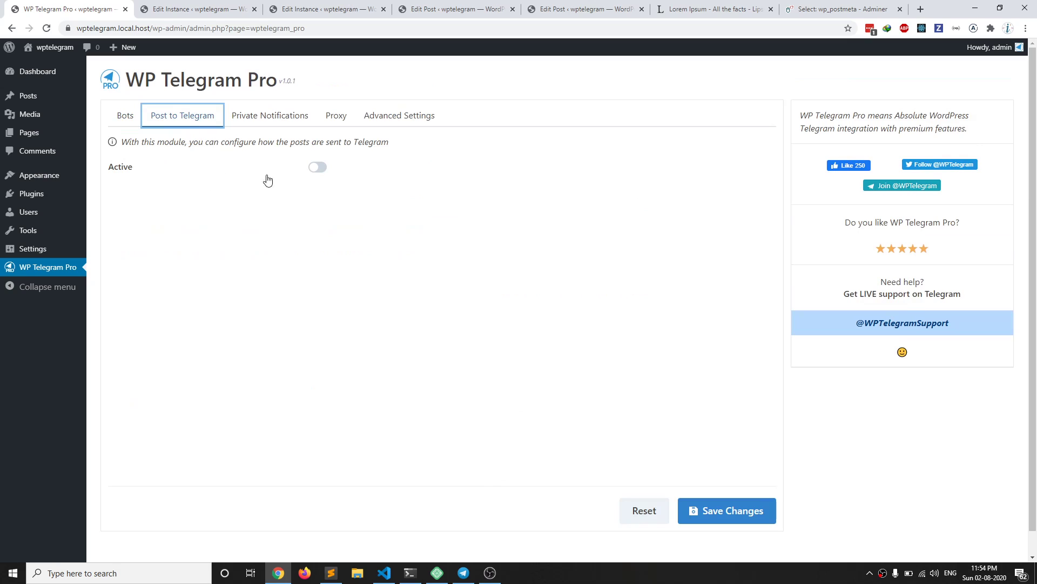
left_click(319, 169)
left_click(346, 227)
left_click(348, 261)
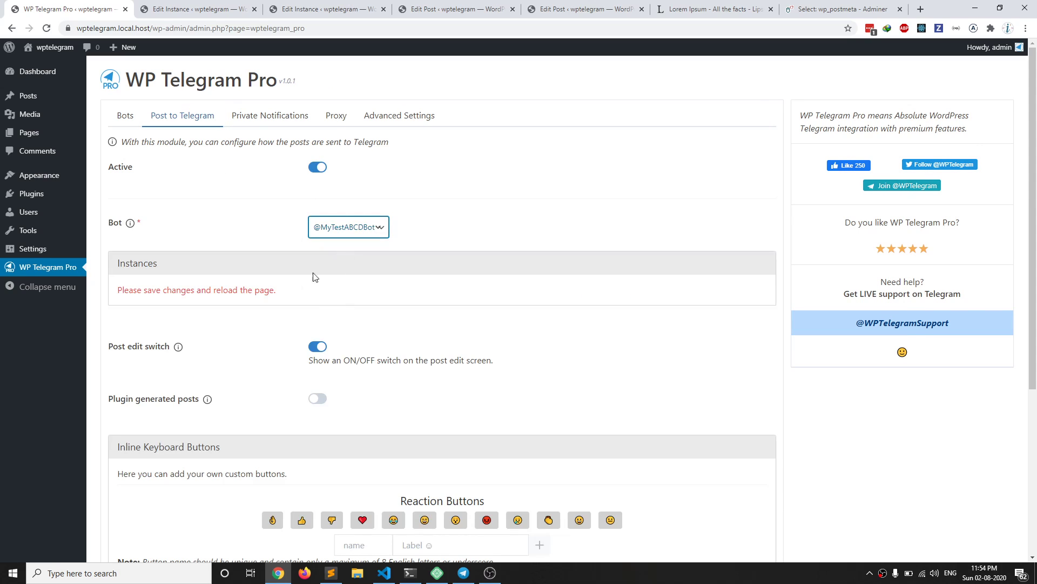
scroll(355, 290, "down", 5)
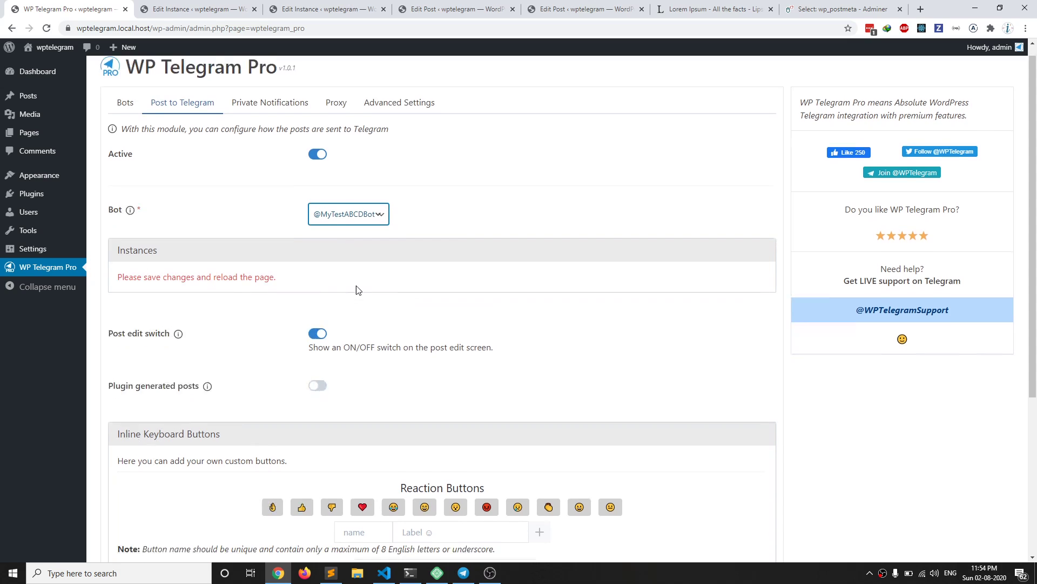
left_click(713, 488)
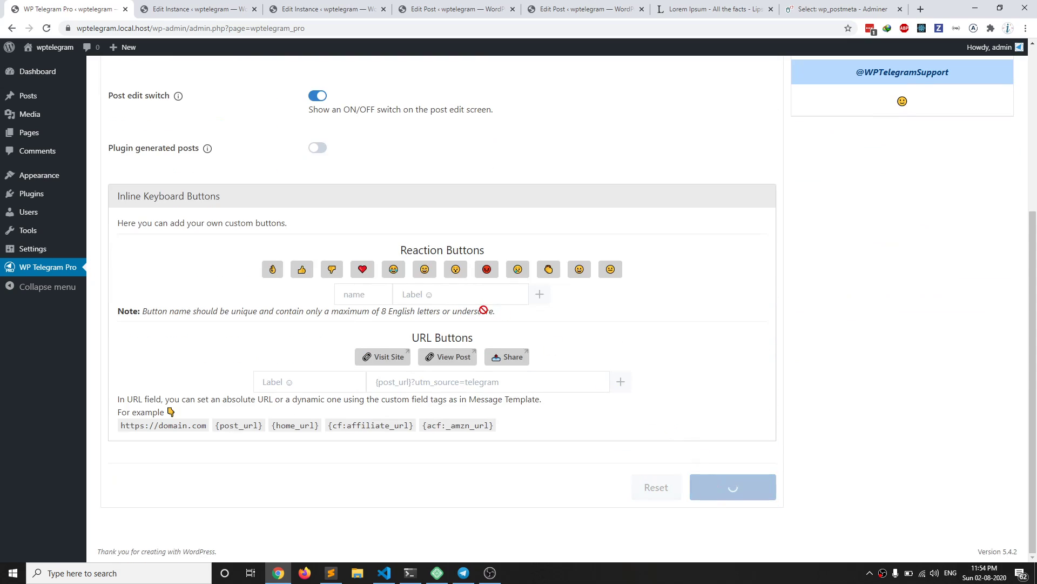
left_click(46, 28)
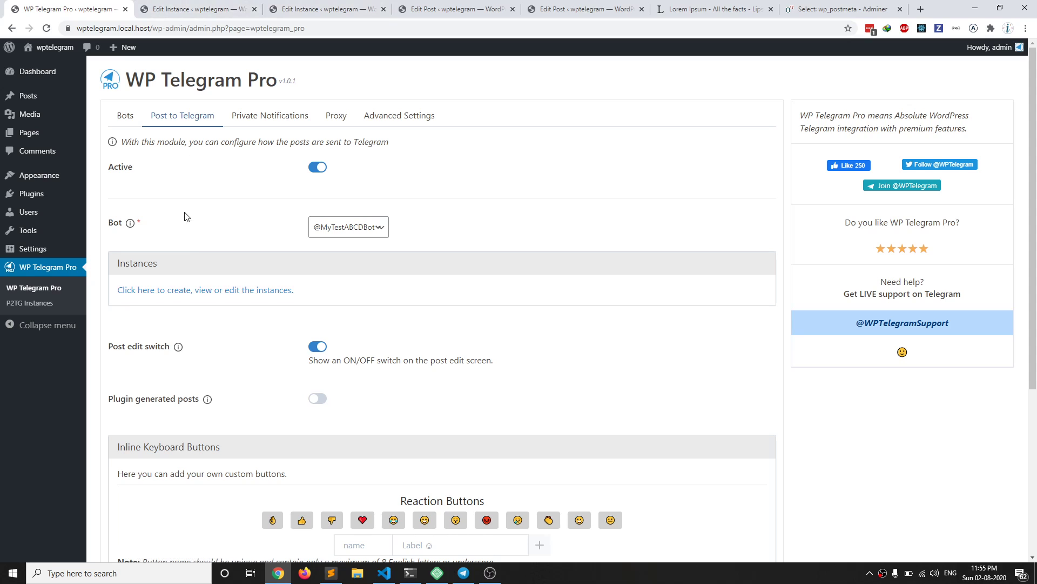
middle_click(192, 290)
left_click(173, 7)
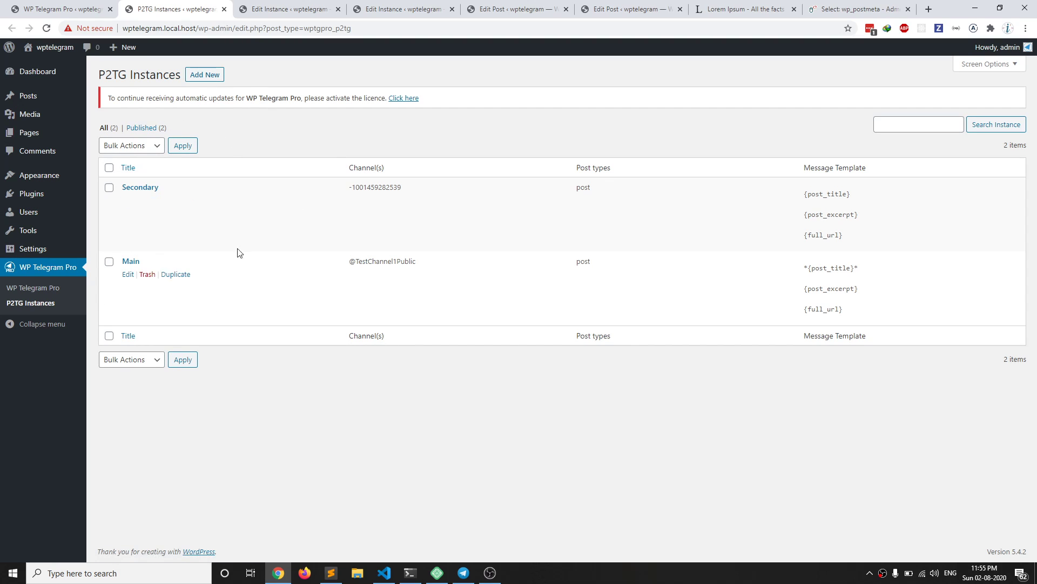
left_click(289, 7)
scroll(285, 180, "up", 20)
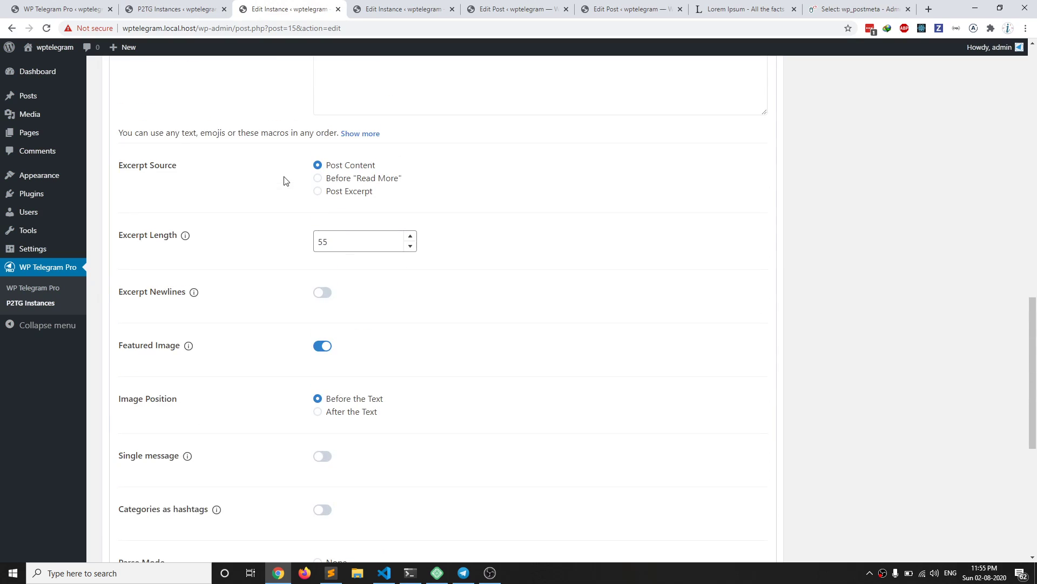
left_click_drag(160, 136, 98, 140)
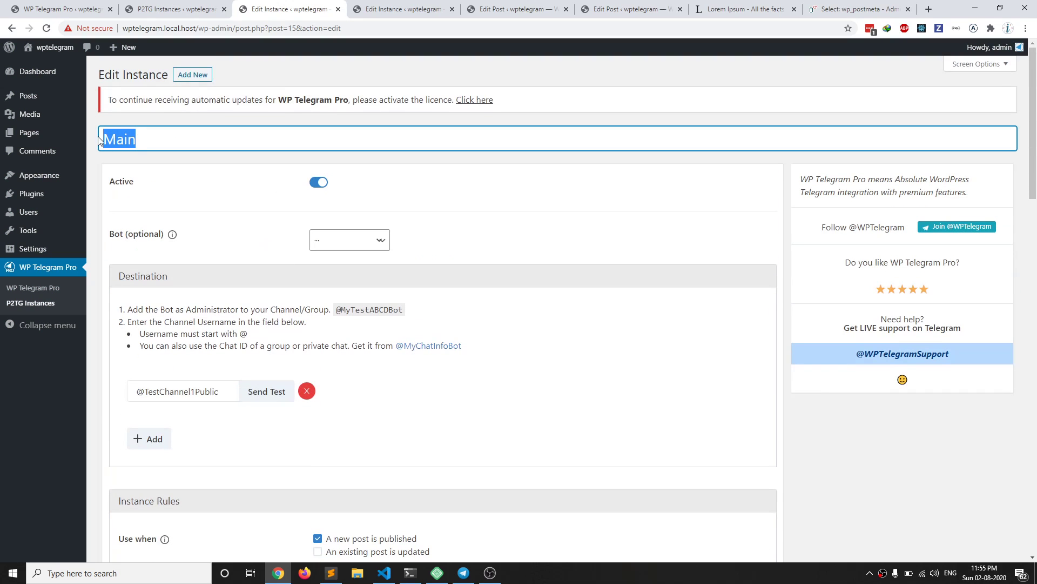
left_click(258, 225)
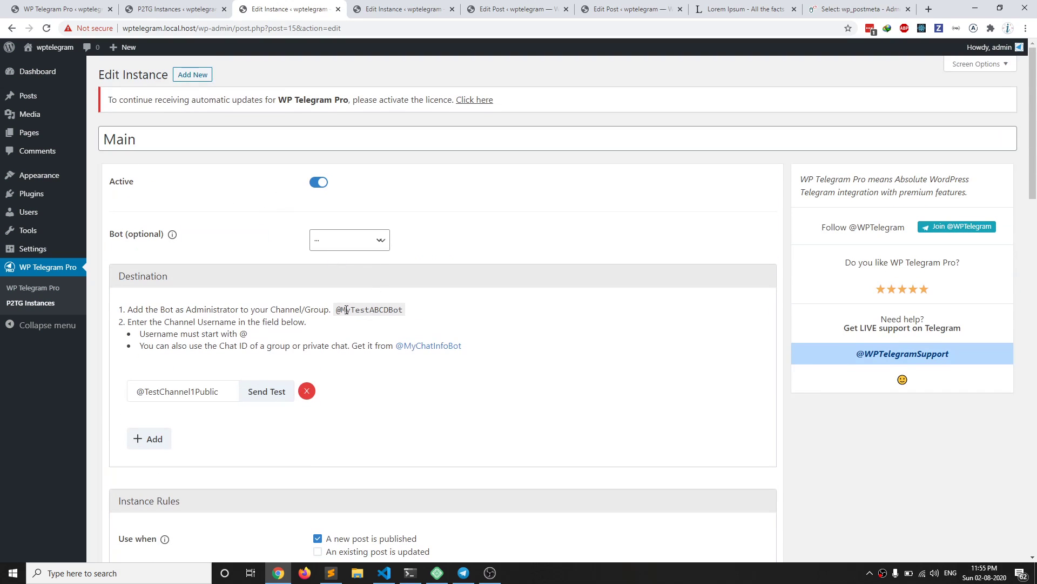
left_click_drag(139, 393, 231, 392)
left_click(384, 410)
Scroll through the Main instance's remaining settings down to its message keyboard
scroll(331, 421, "down", 8)
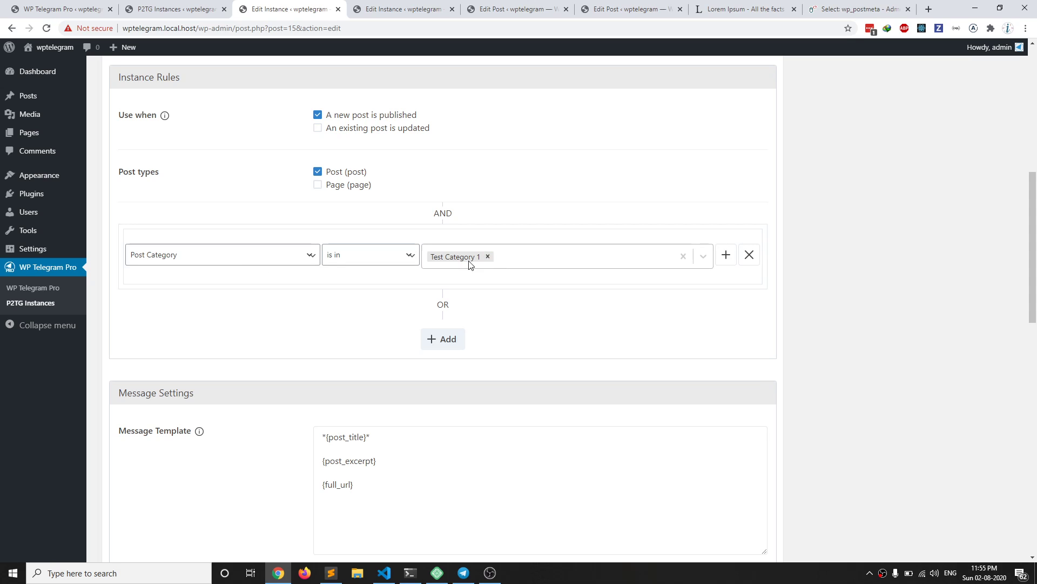
scroll(297, 254, "up", 6)
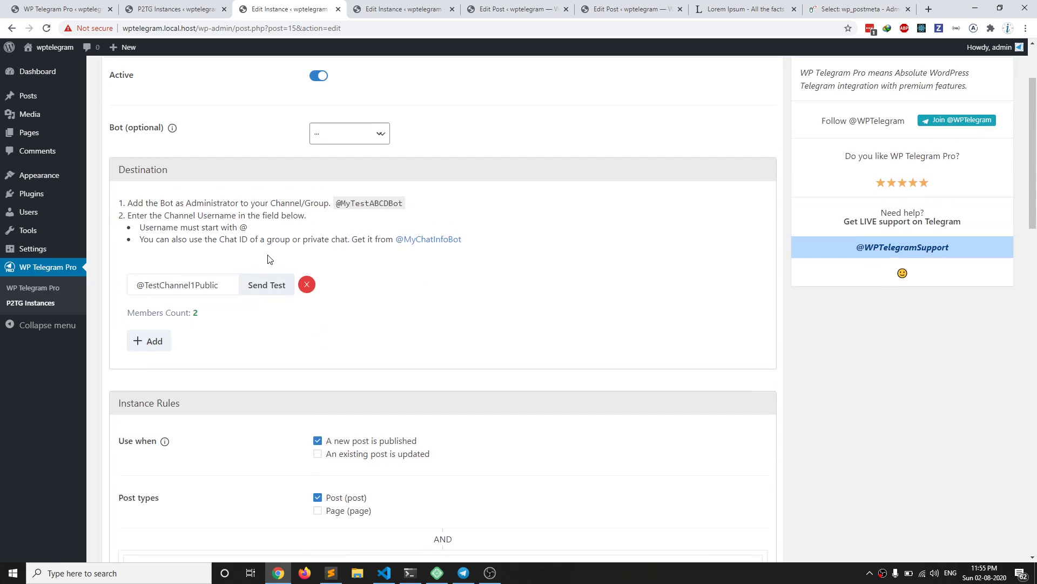
scroll(370, 321, "down", 7)
scroll(279, 306, "up", 9)
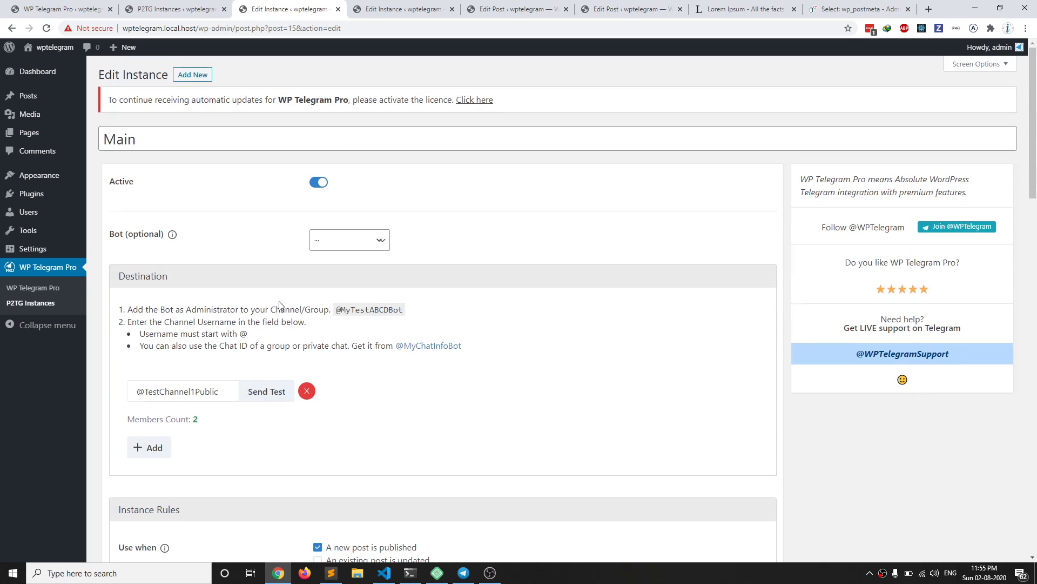
scroll(386, 394, "down", 5)
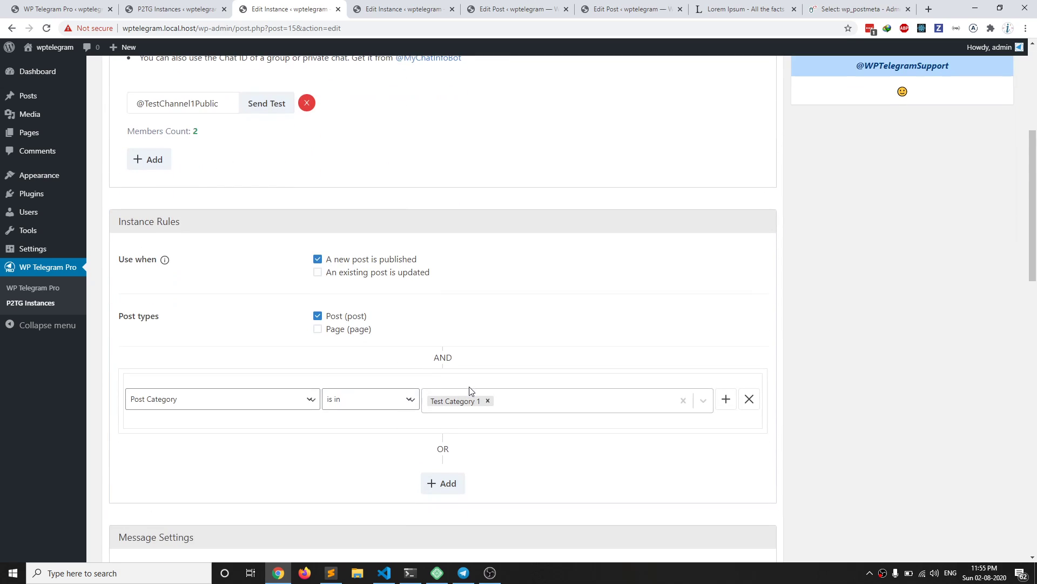
scroll(451, 407, "down", 6)
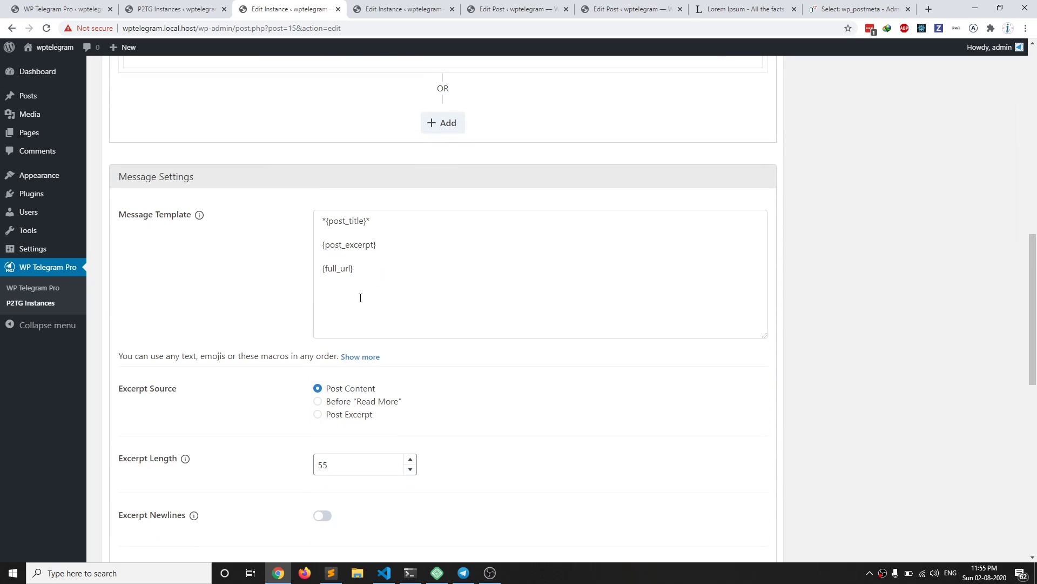
left_click_drag(371, 221, 316, 228)
scroll(356, 289, "down", 3)
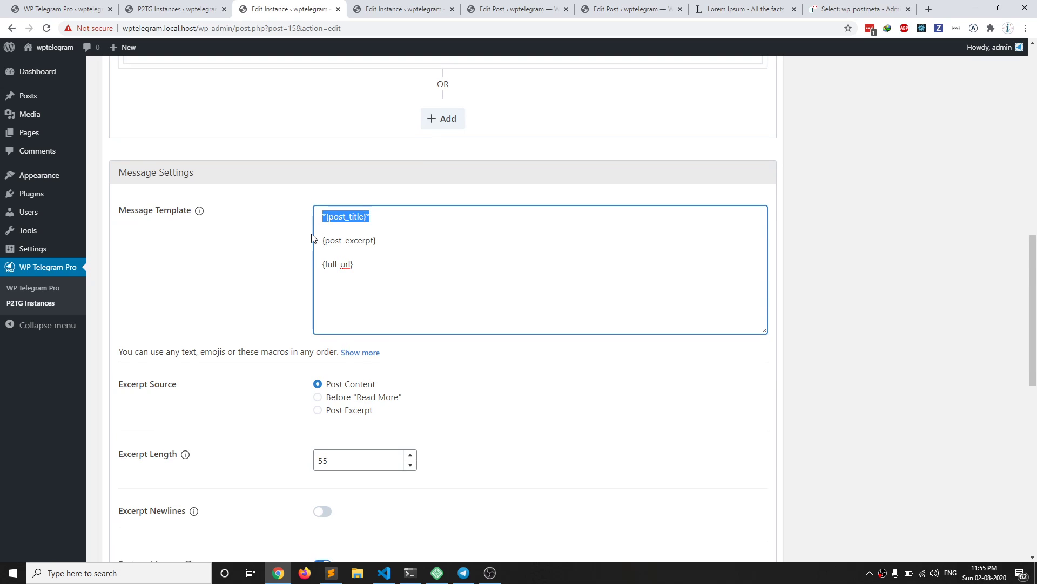
scroll(356, 289, "down", 8)
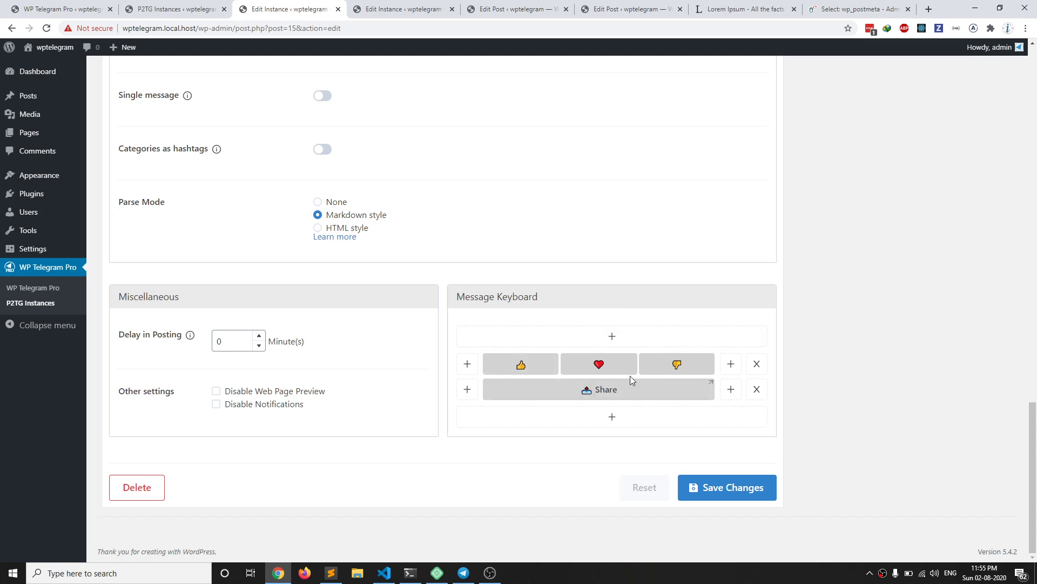
scroll(440, 173, "up", 5)
Review the Secondary instance's title and its destination group chat ID
left_click(372, 9)
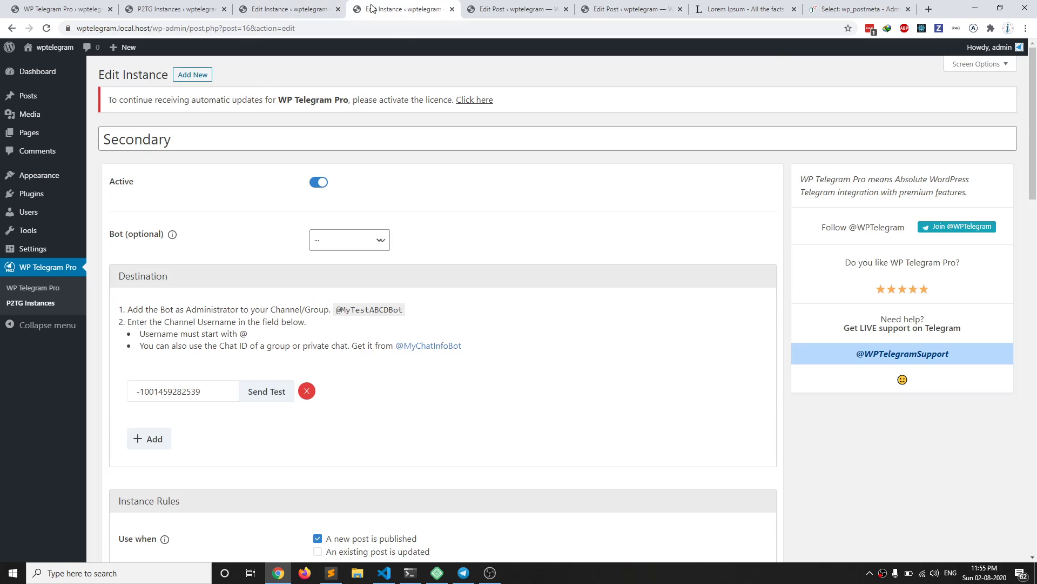
left_click_drag(172, 139, 99, 141)
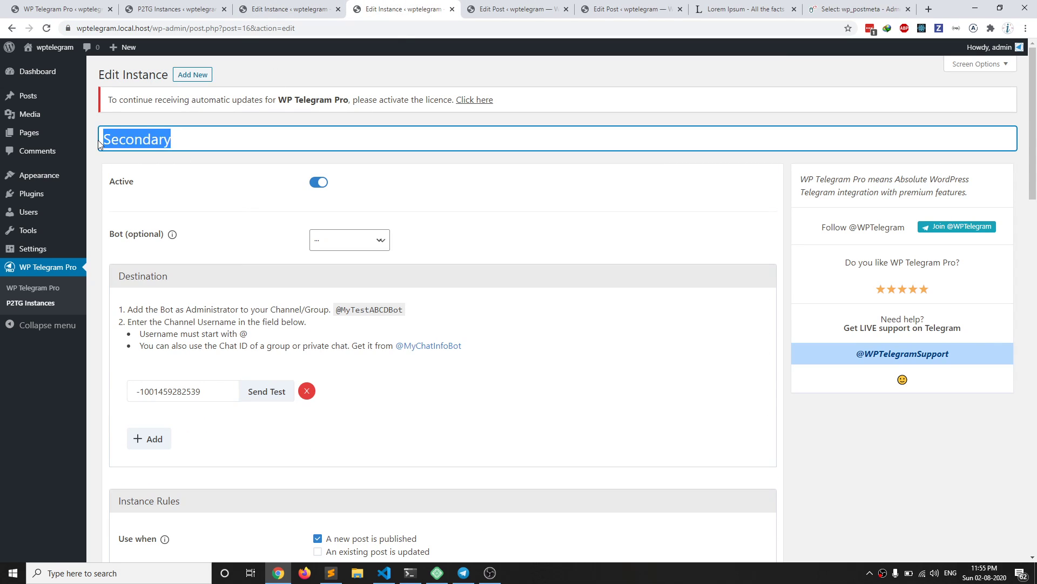
scroll(265, 358, "down", 4)
scroll(246, 386, "down", 2)
scroll(241, 389, "up", 2)
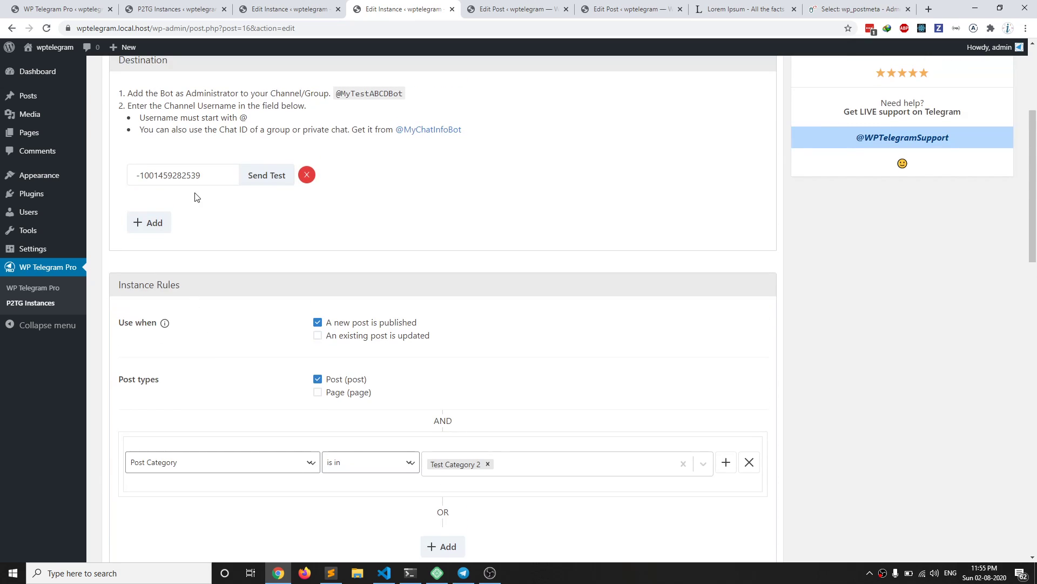
left_click_drag(210, 178, 126, 180)
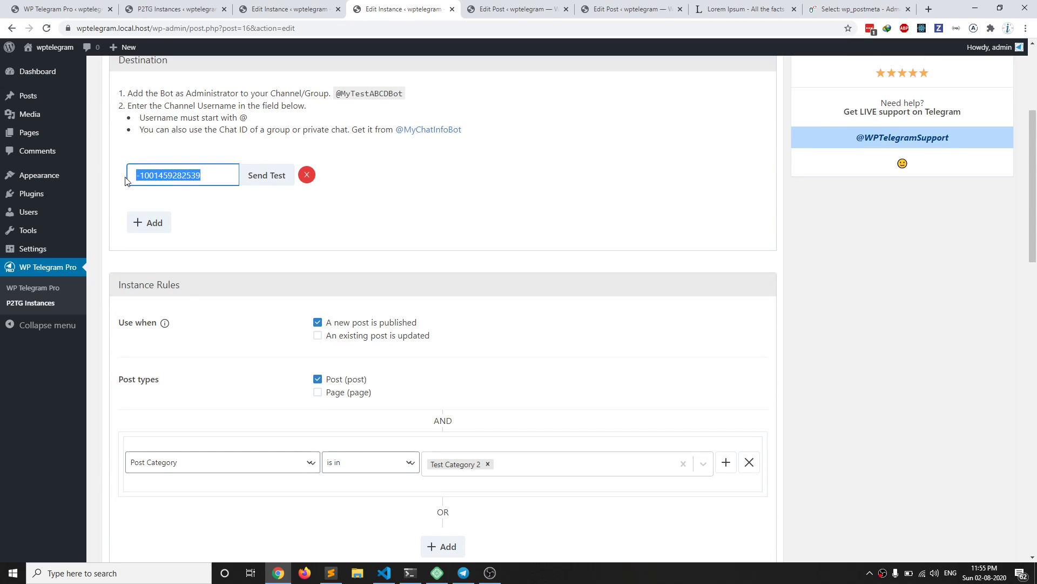
left_click(280, 231)
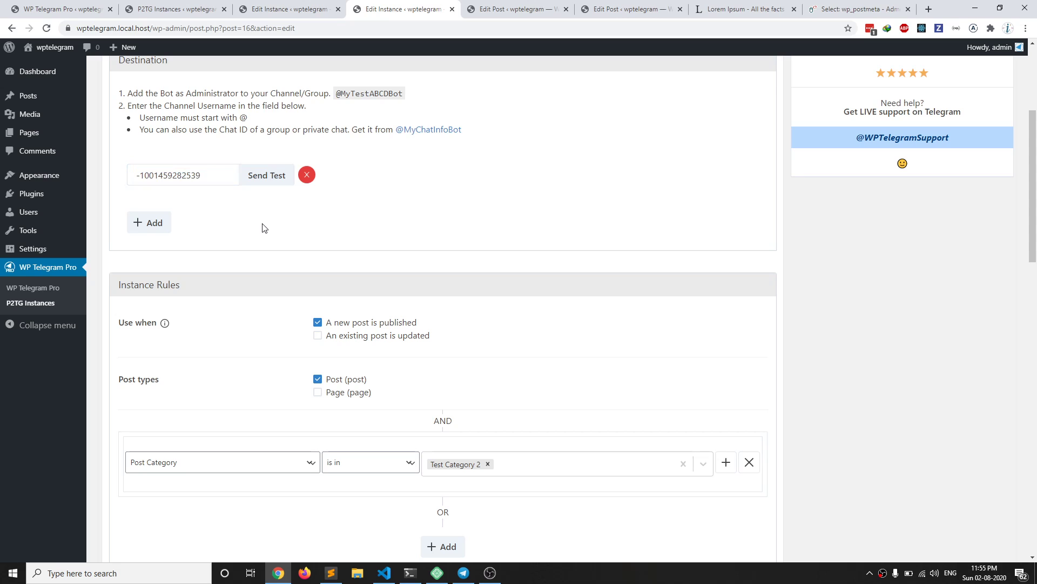
Review the Secondary instance's Instance Rules, message template and View Post keyboard button
scroll(378, 346, "down", 3)
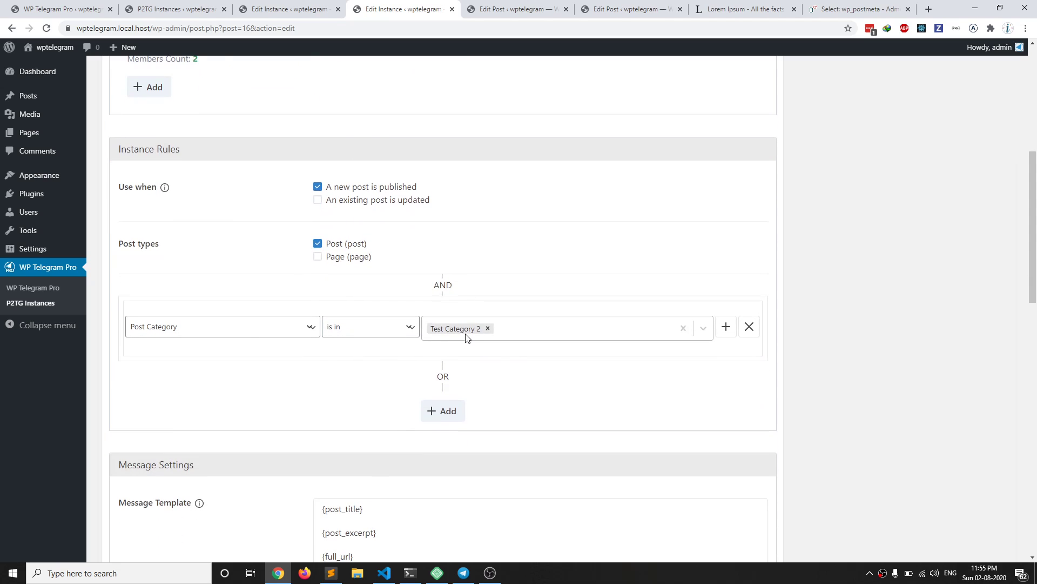
scroll(287, 255, "up", 4)
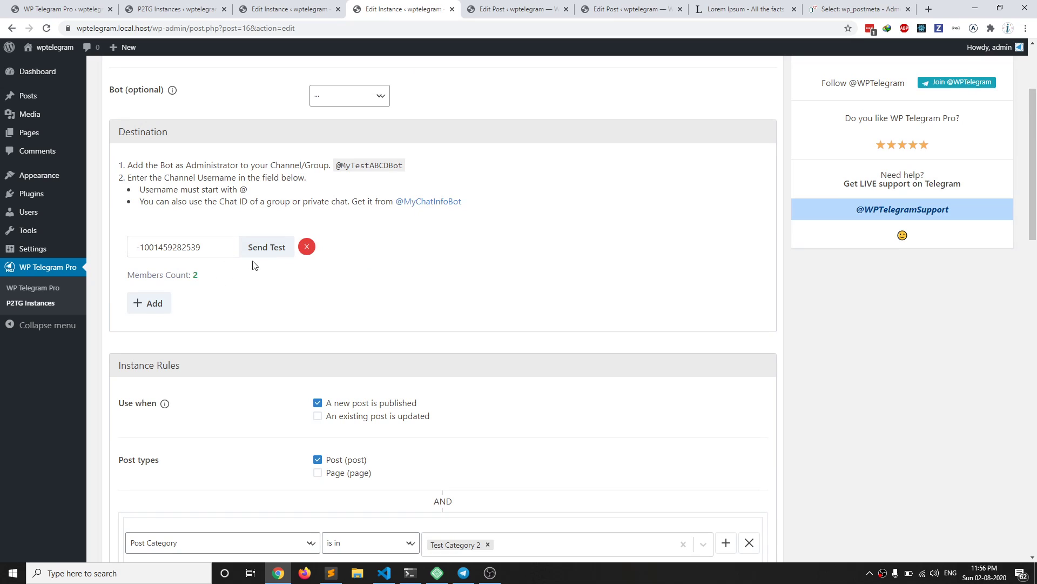
scroll(458, 351, "down", 8)
left_click_drag(363, 275, 303, 218)
left_click(285, 236)
scroll(414, 309, "down", 8)
scroll(414, 309, "down", 3)
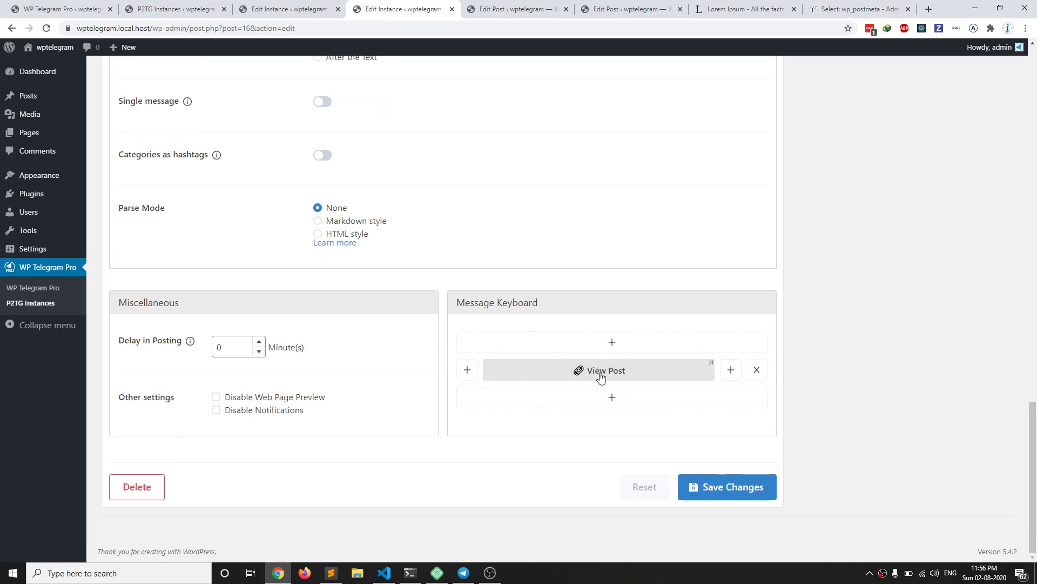
left_click(518, 9)
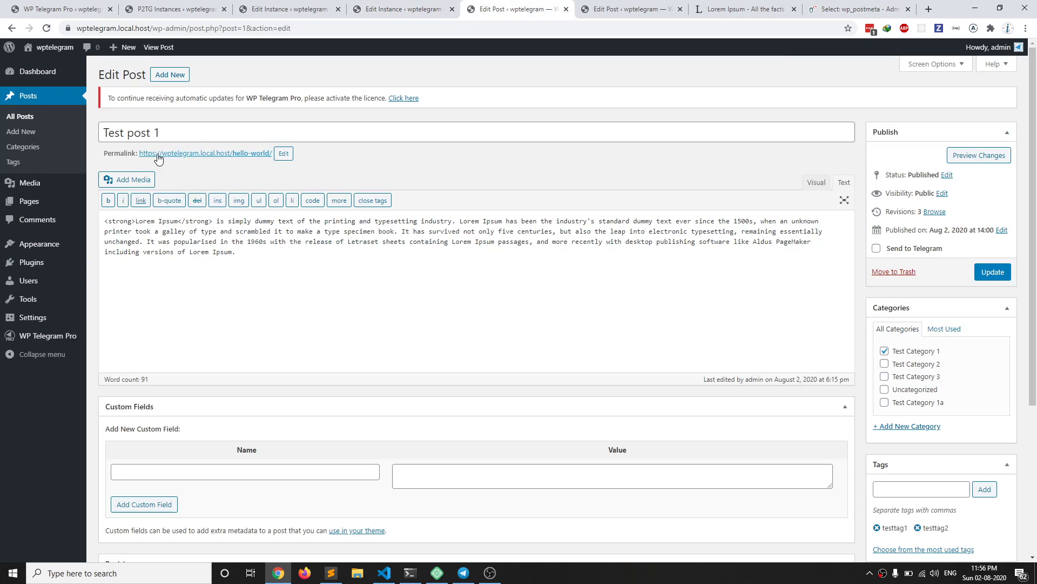
Tick Send to Telegram on Test post 1, update it, and check its message in Telegram
left_click_drag(158, 133, 95, 135)
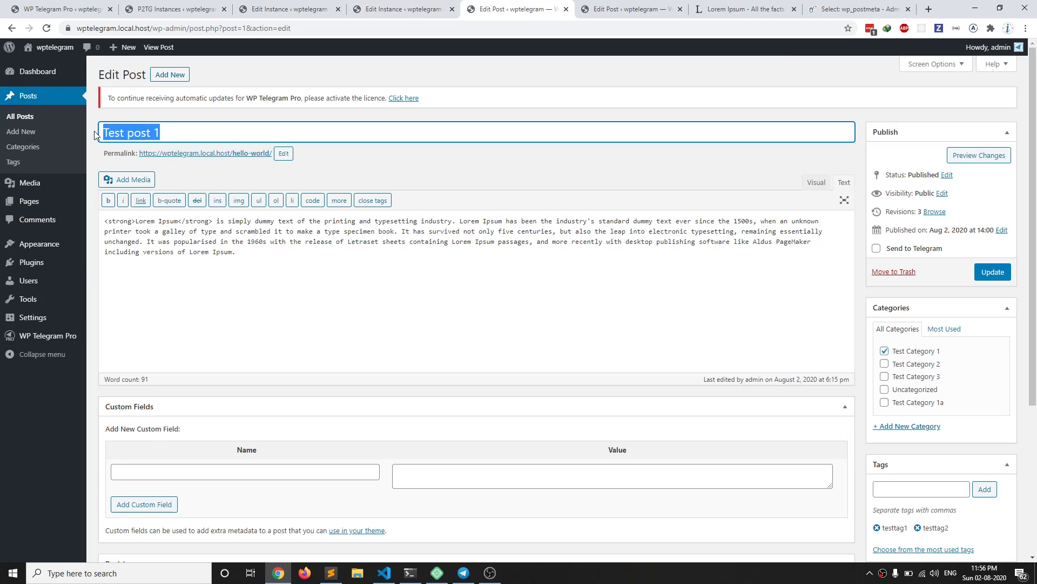
left_click(549, 147)
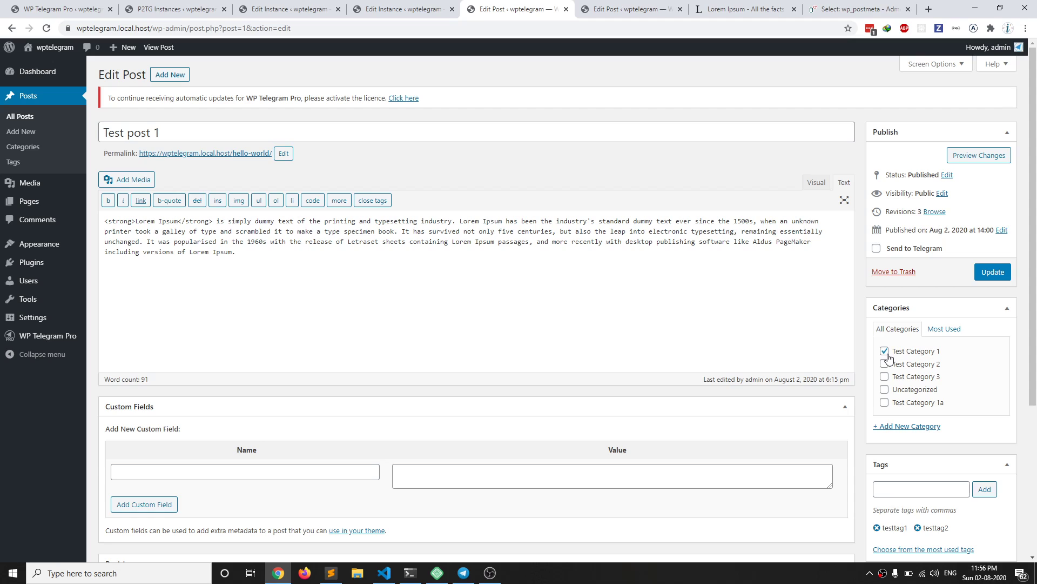
left_click(877, 249)
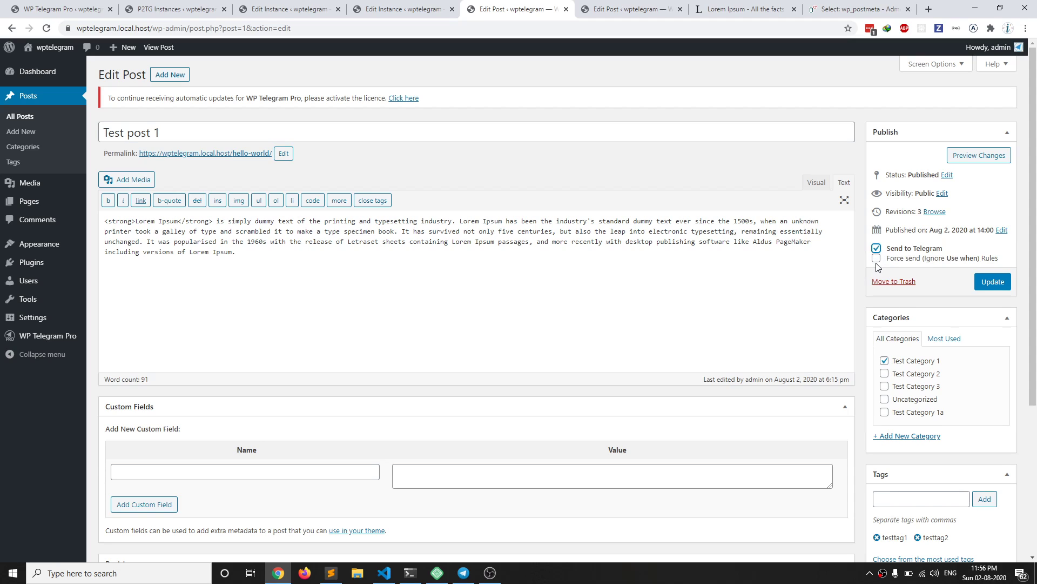
left_click(982, 283)
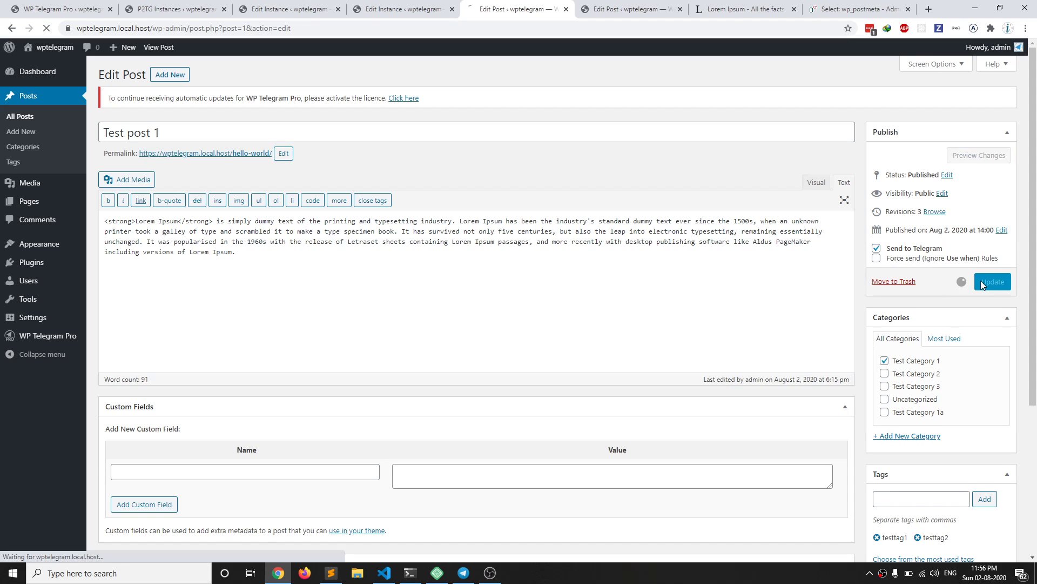
left_click(463, 573)
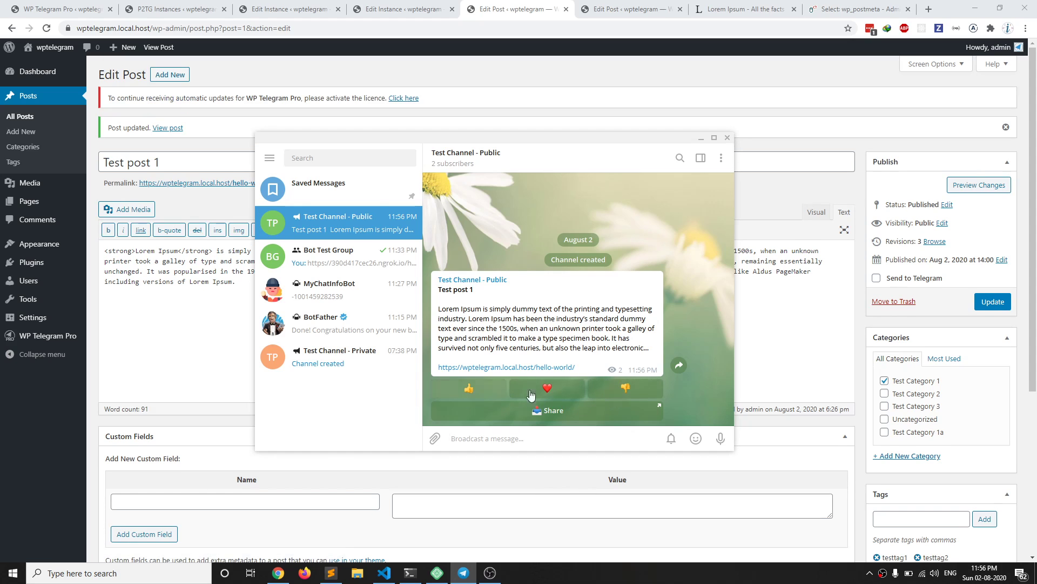
left_click(597, 13)
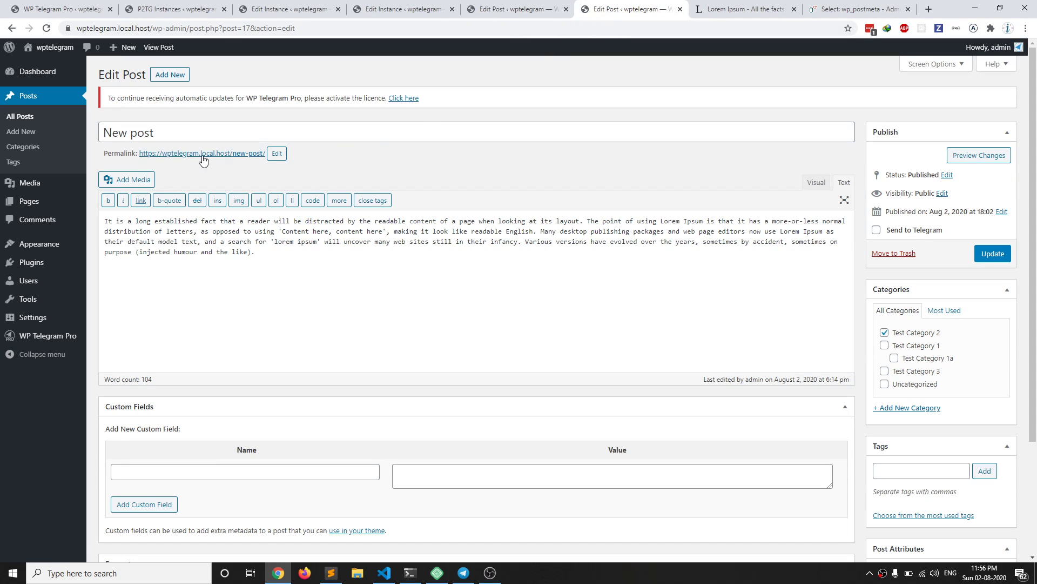
Tick Send to Telegram on New post and update it
left_click_drag(181, 135, 100, 134)
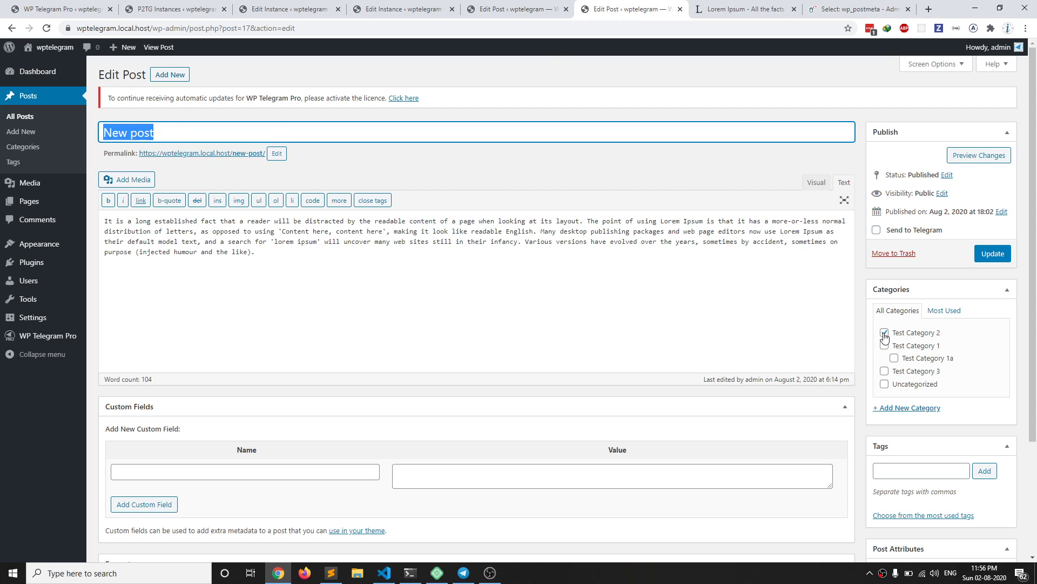
left_click(876, 230)
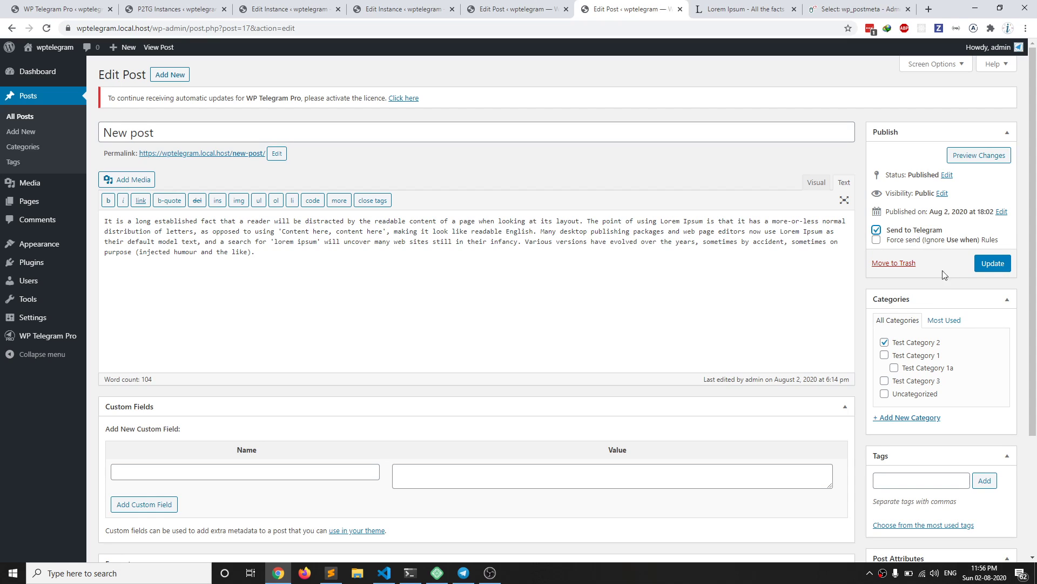
left_click(982, 270)
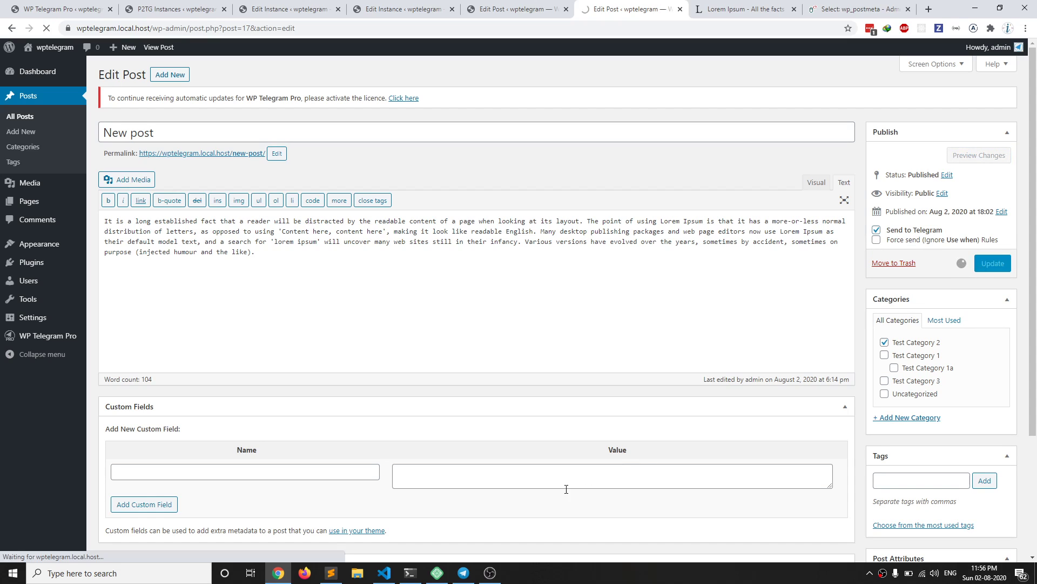
Compare New post in Test Channel - Private with Test post 1 in Test Channel - Public
left_click(463, 572)
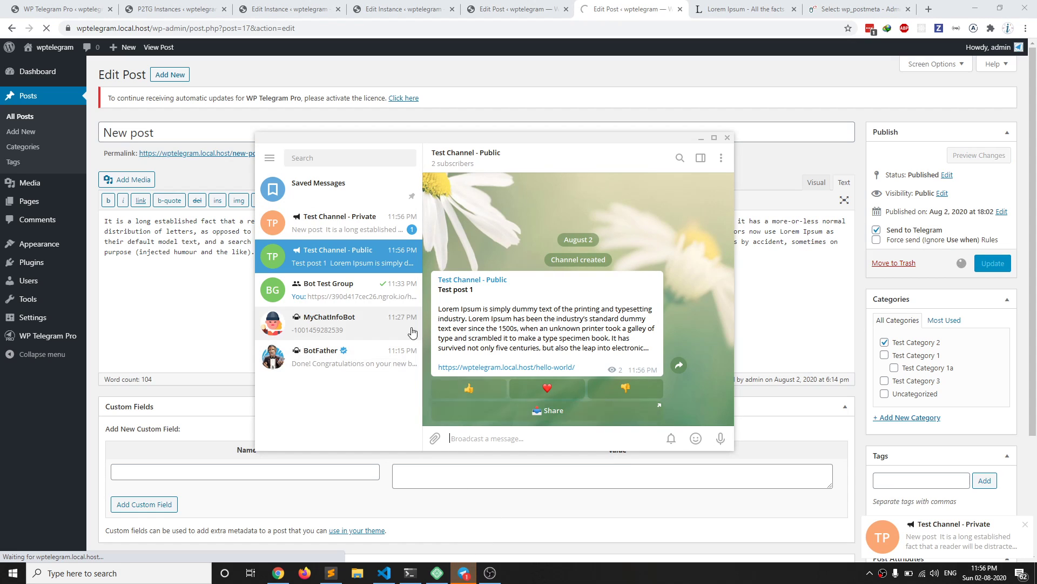
left_click(338, 226)
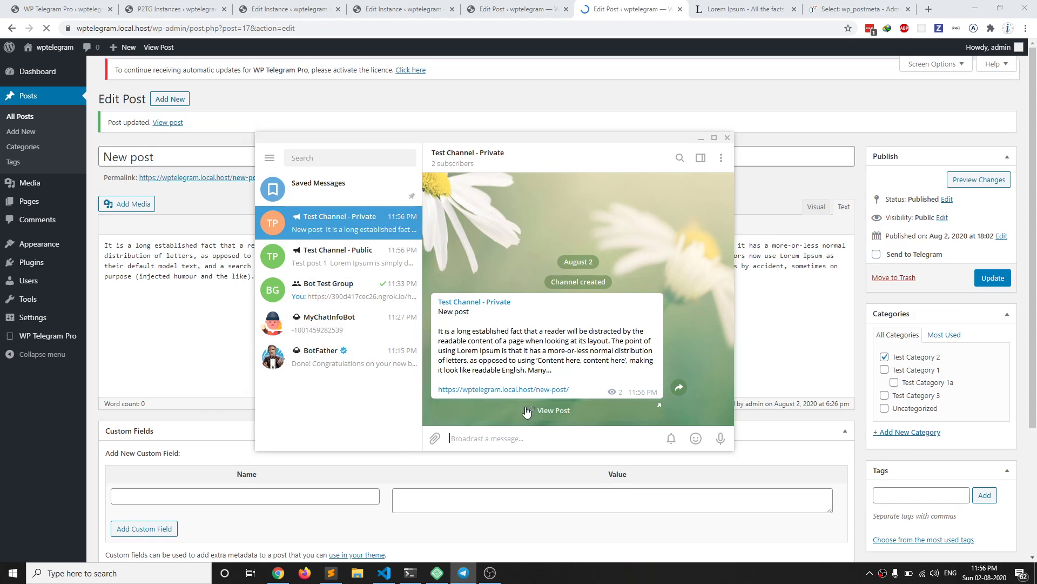
left_click_drag(558, 376, 482, 314)
left_click(442, 312)
key("ctrl+Tab")
left_click_drag(474, 291, 438, 292)
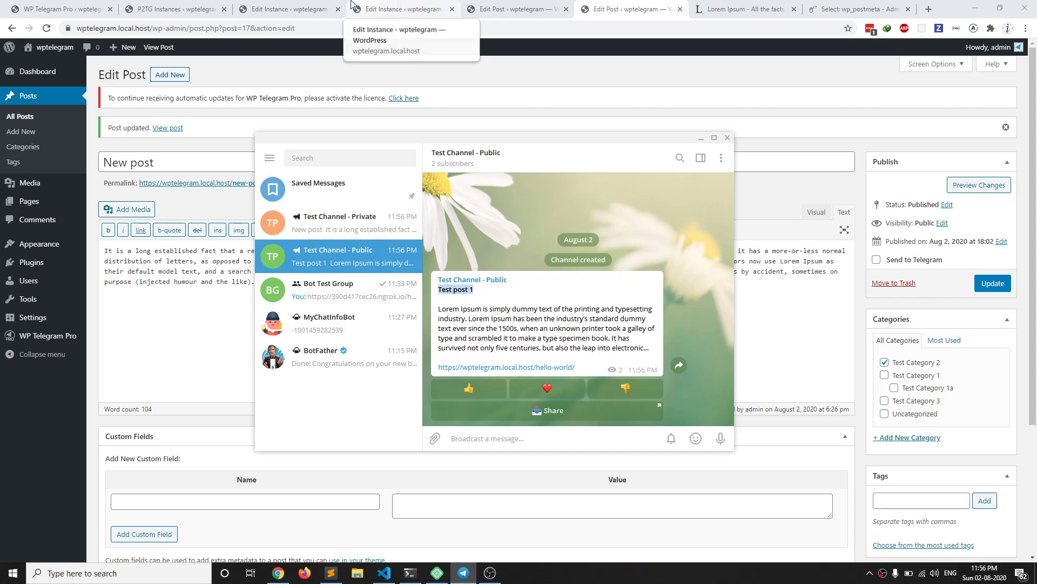
left_click(379, 5)
left_click(380, 5)
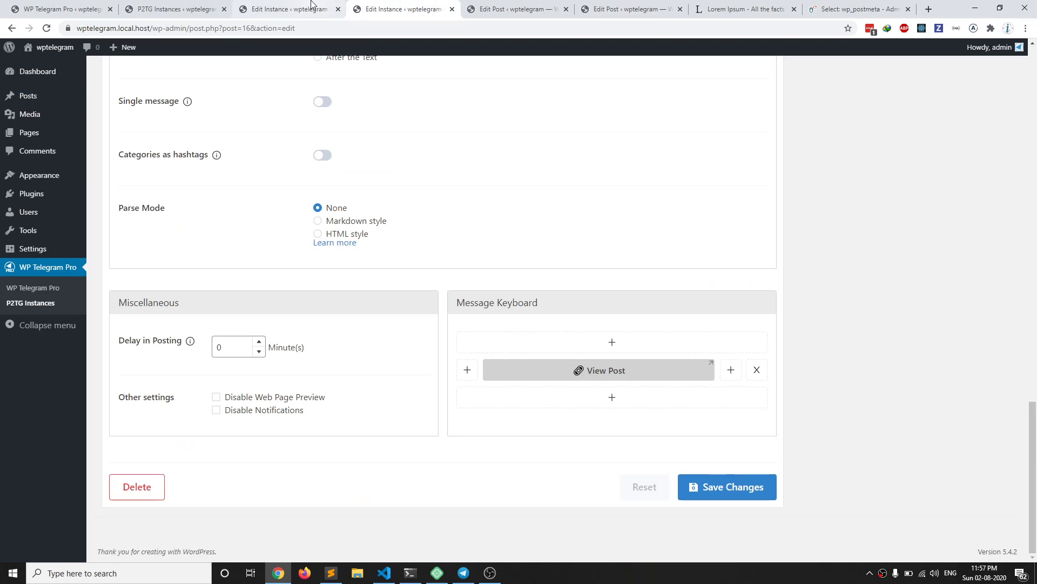
Leave the instance rules unchanged and scroll the main settings to Inline Keyboard Buttons
scroll(368, 258, "up", 15)
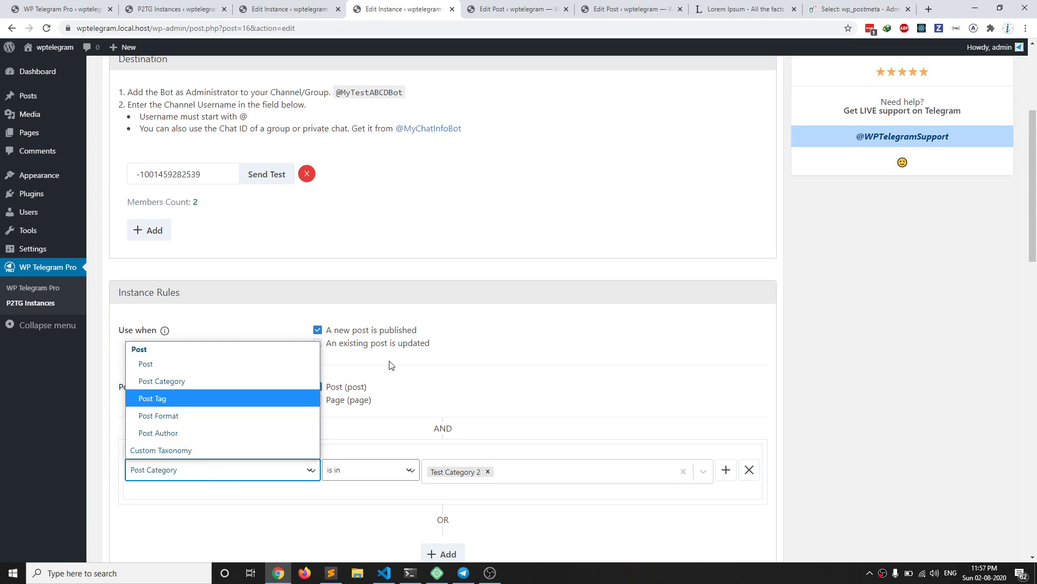
left_click(433, 267)
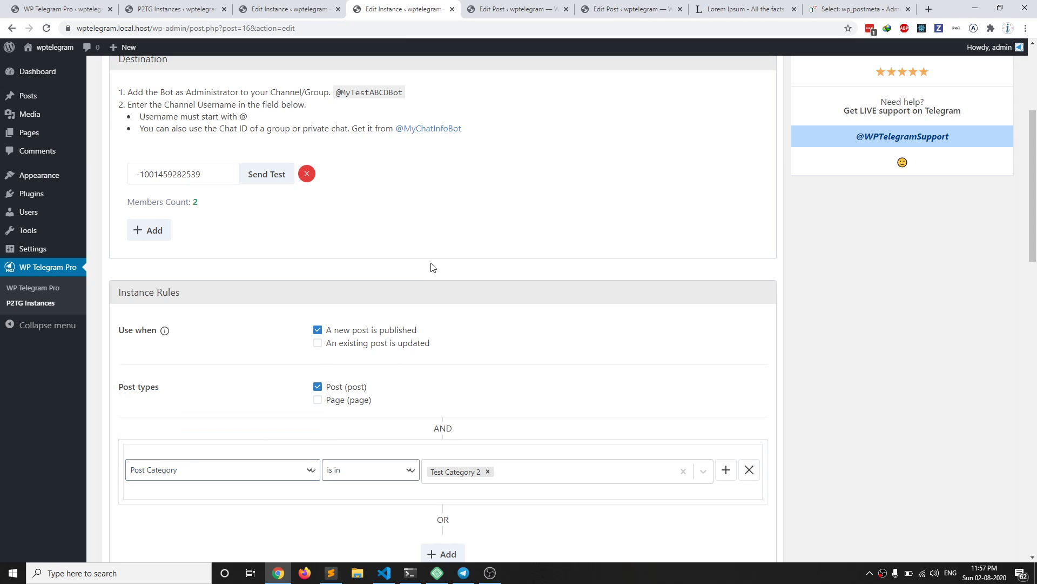
scroll(432, 267, "down", 2)
scroll(290, 114, "up", 5)
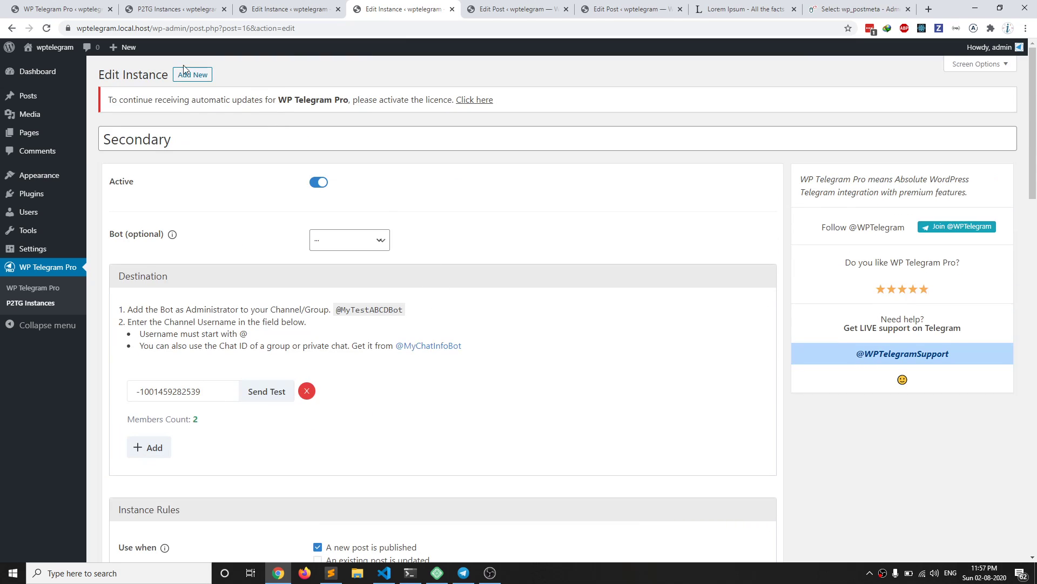
left_click(67, 9)
scroll(341, 246, "down", 4)
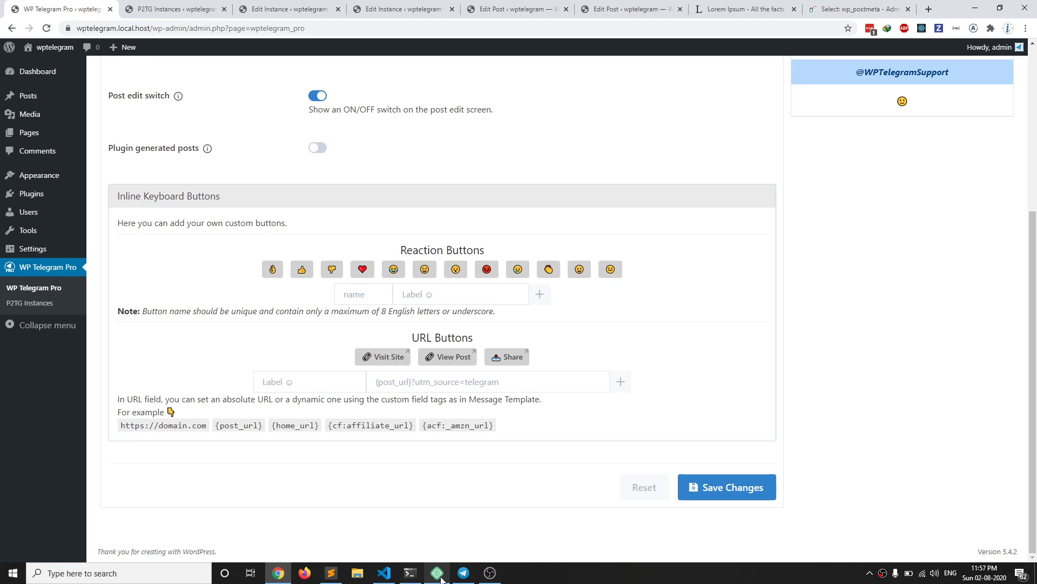
Copy the 🙈 monkey emoji from a Telegram chat's message field
left_click(464, 572)
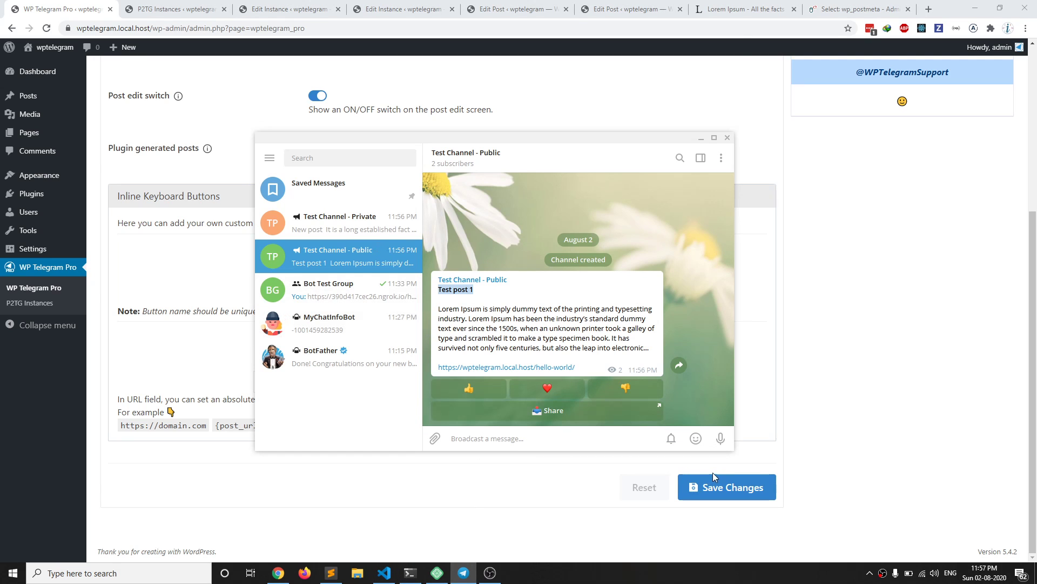
mouse_move(696, 438)
left_click(657, 297)
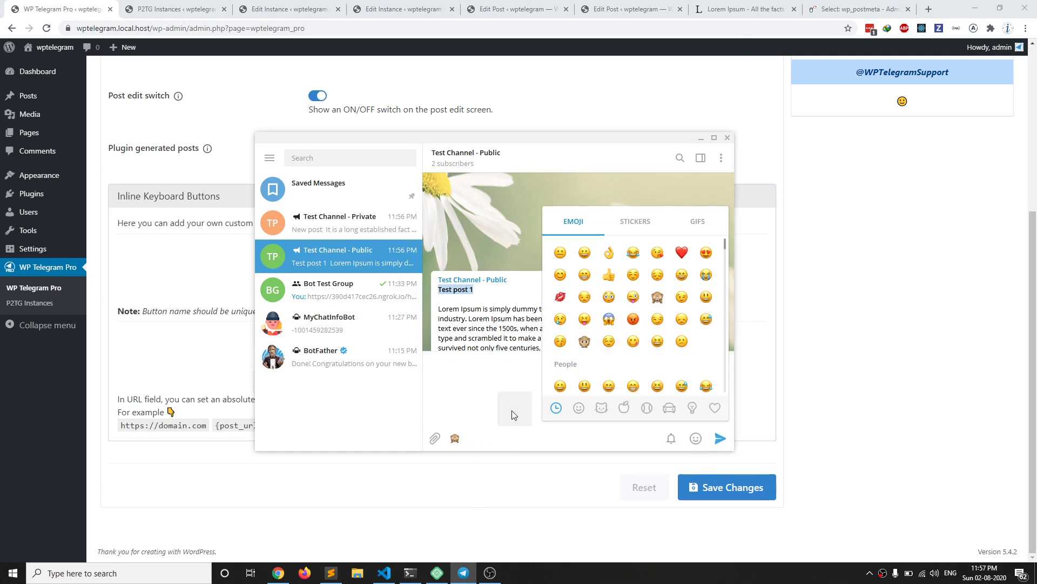
key("BackSpace")
left_click(241, 485)
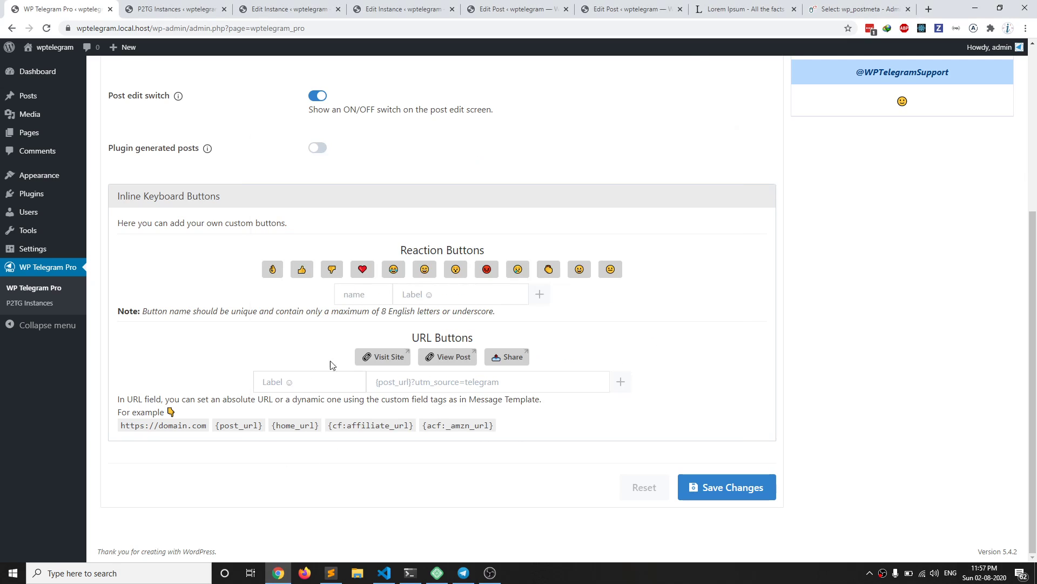
Add a reaction button labelled 🙈 and named no_evil to the Reaction Buttons list
left_click(413, 299)
type("🙈")
left_click(366, 299)
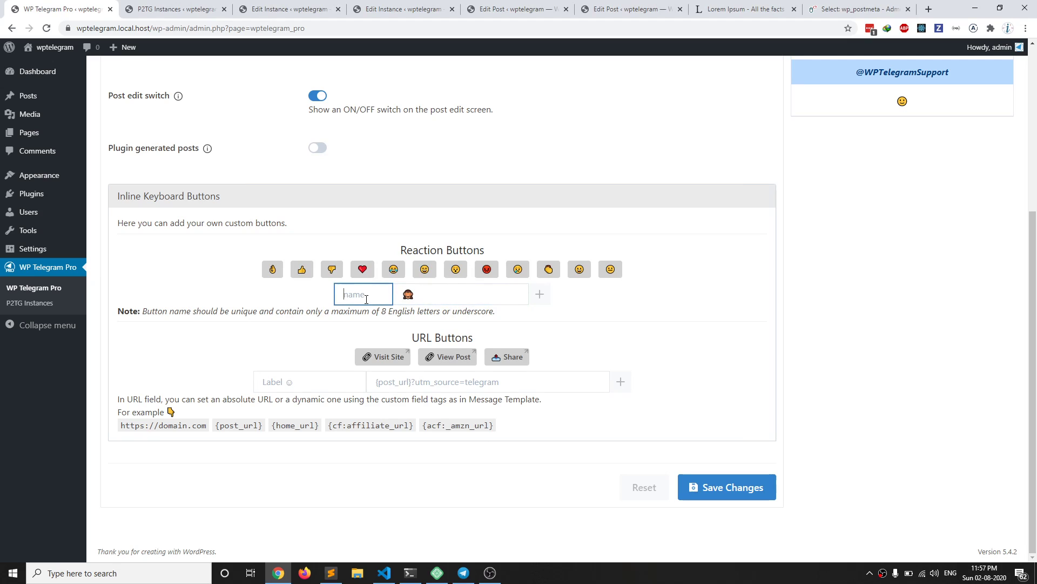
type("see")
key("BackSpace")
key("BackSpace")
key("BackSpace")
type("n")
left_click(539, 294)
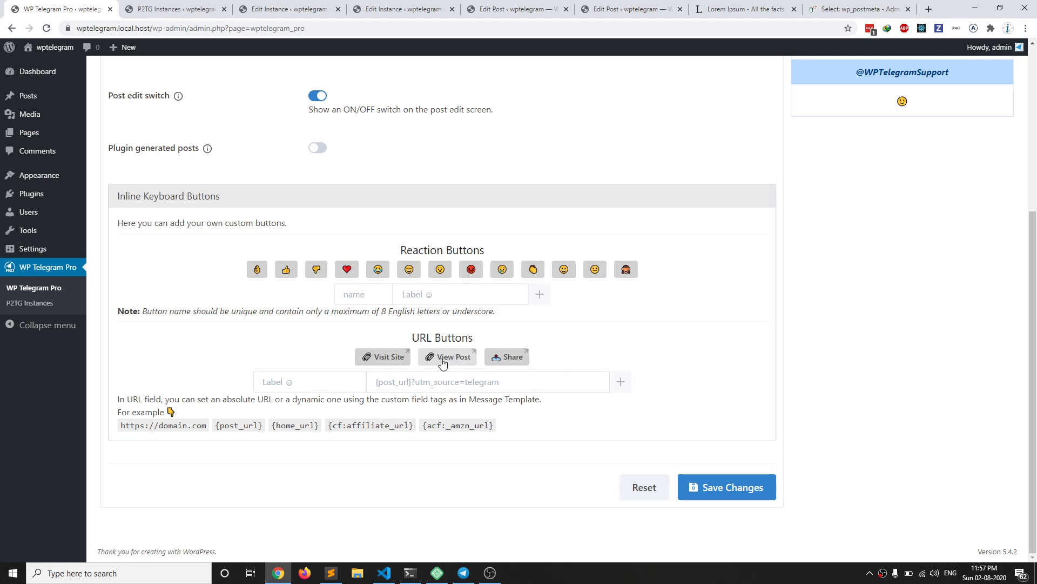
Copy the {cf:affiliate_url} tag and paste it as the URL button's link
left_click_drag(414, 426, 328, 429)
right_click(350, 427)
left_click(369, 436)
left_click(420, 382)
key("ctrl+v")
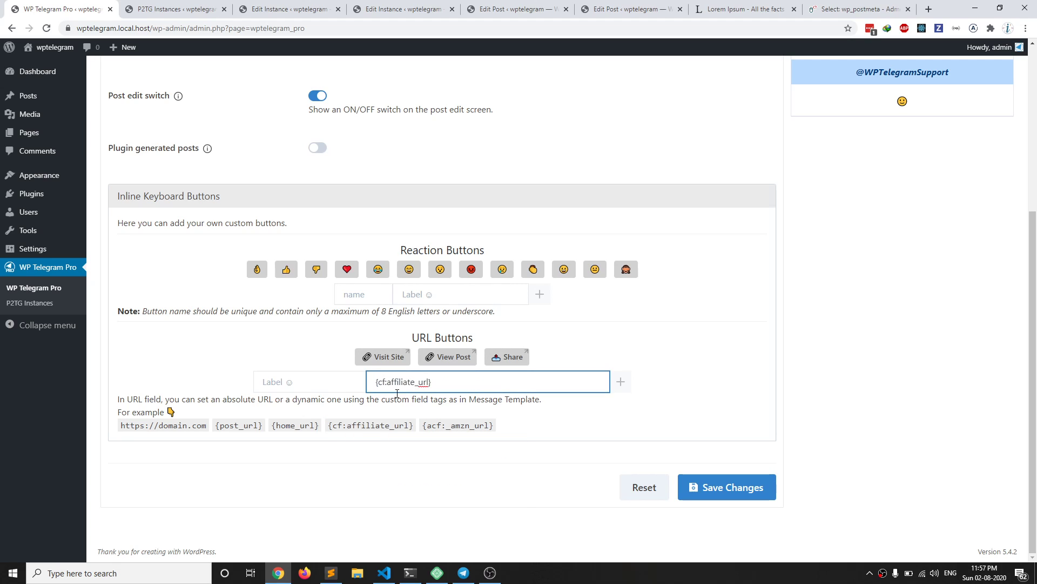
left_click_drag(388, 382, 428, 382)
Label the URL button 'Buy Now🛒' with a cart emoji from Telegram, add it, and save
left_click(353, 377)
type("Buy Now")
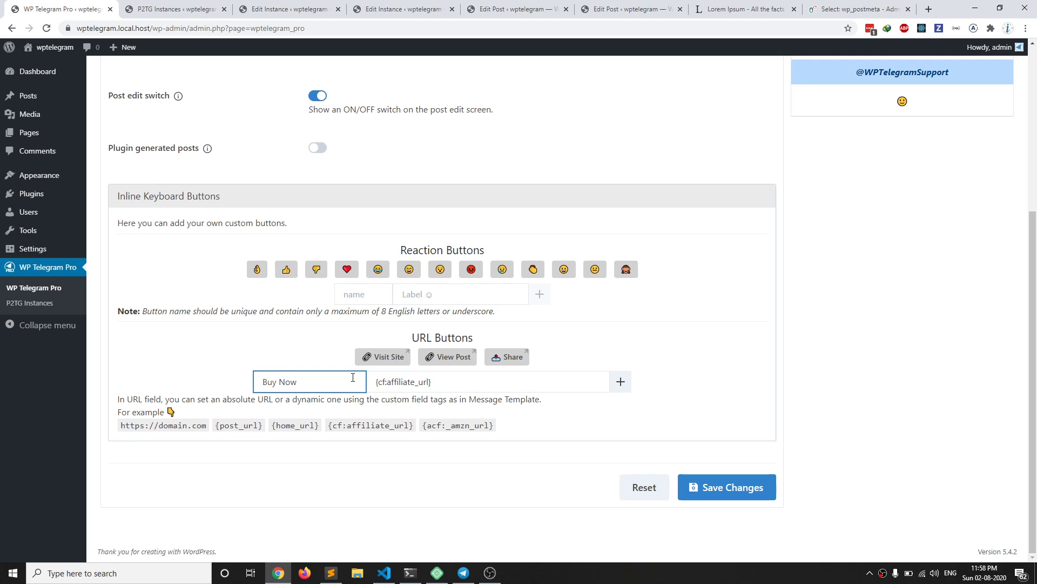
left_click(463, 572)
mouse_move(696, 439)
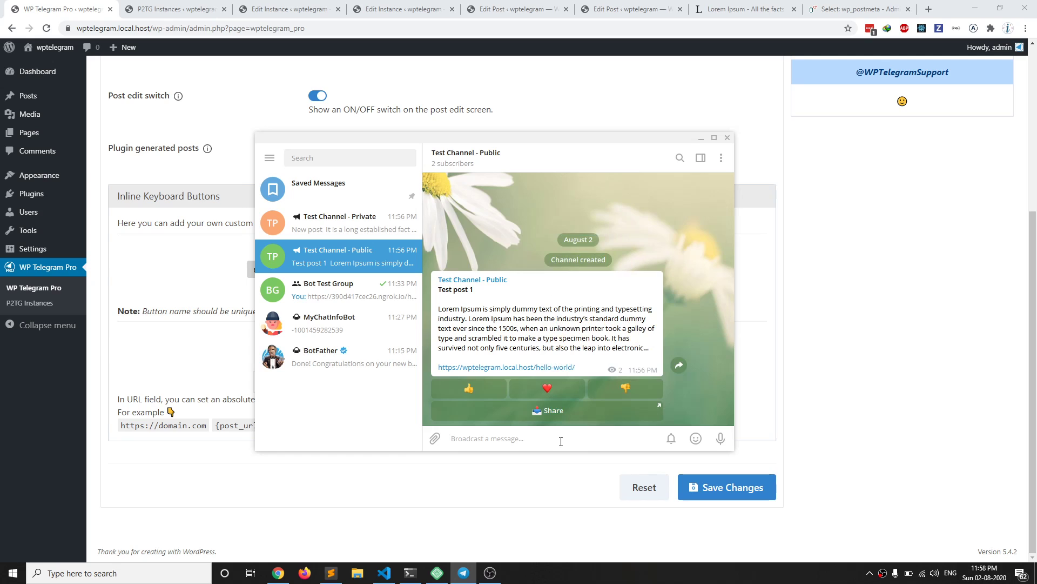
type(":cart")
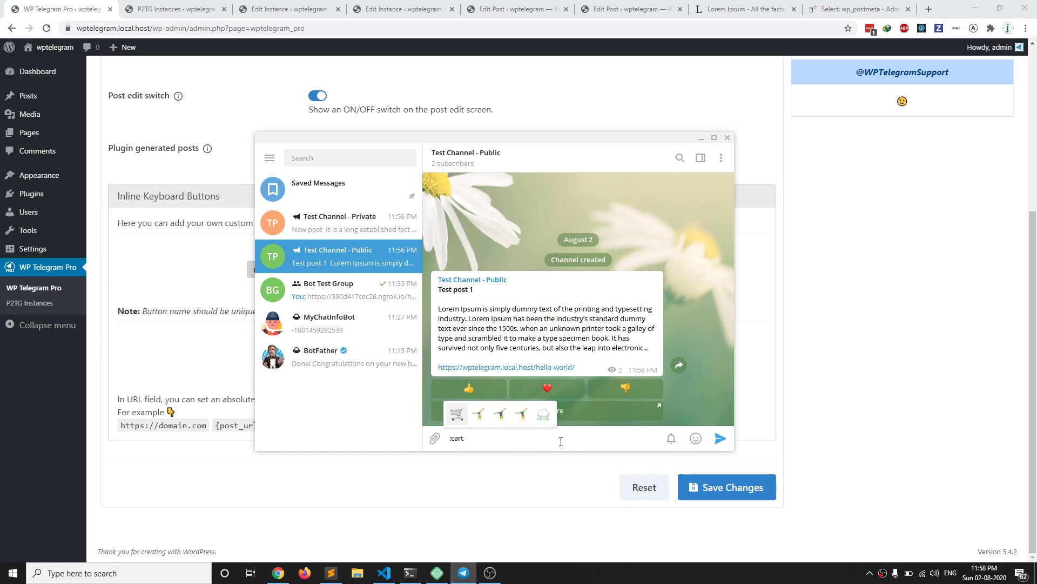
key("Tab")
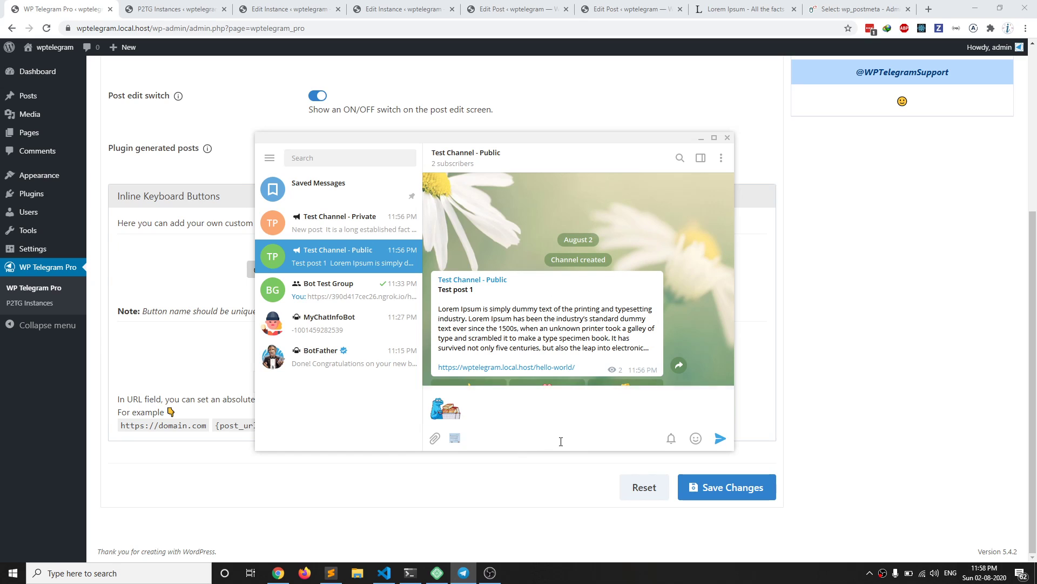
key("alt+Tab")
left_click(321, 384)
key("ctrl+v")
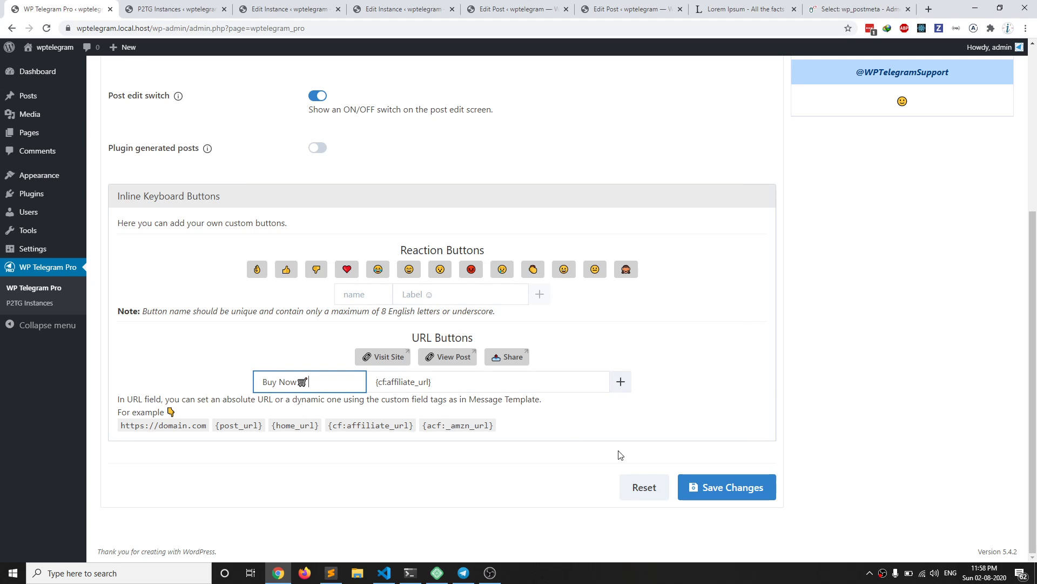
left_click(620, 381)
left_click(697, 488)
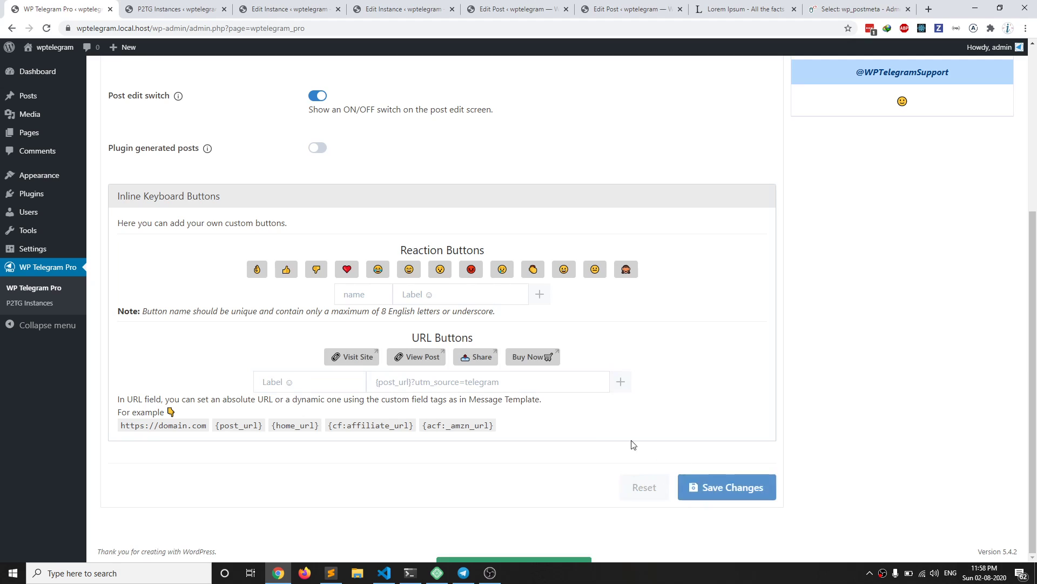
Reload the Main instance's edit page and scroll down to its Message Keyboard panel
left_click(286, 10)
scroll(419, 178, "down", 5)
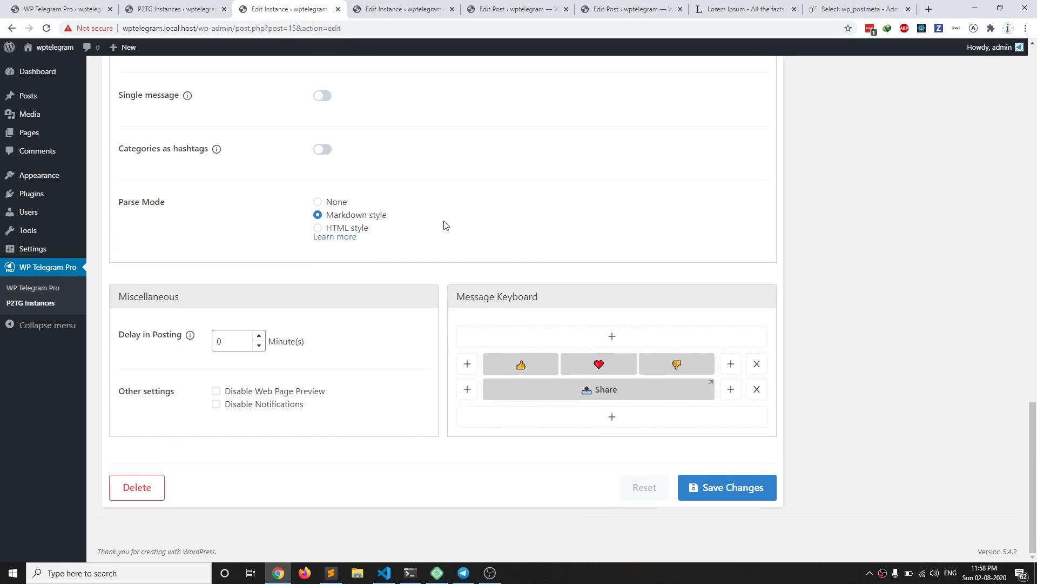
left_click(48, 28)
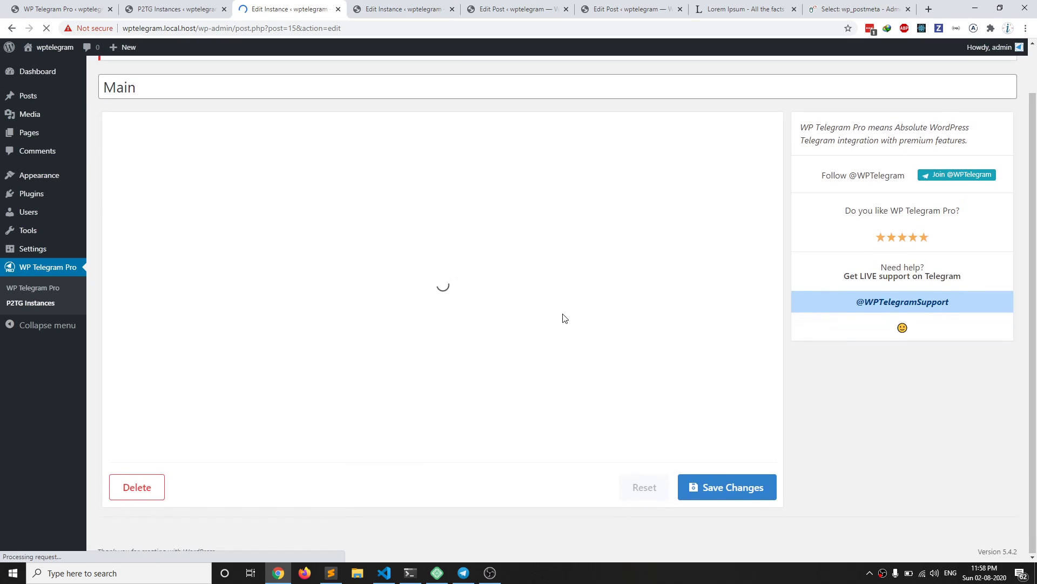
scroll(565, 318, "down", 12)
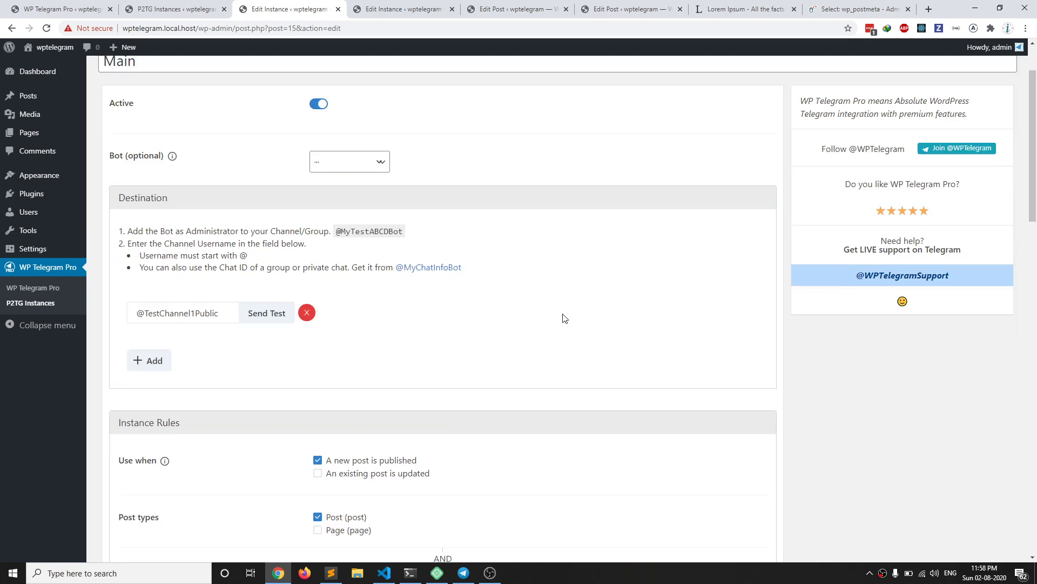
Add a Buy Now🛒 button beside Share in the Main instance's keyboard and save the changes
scroll(593, 348, "down", 7)
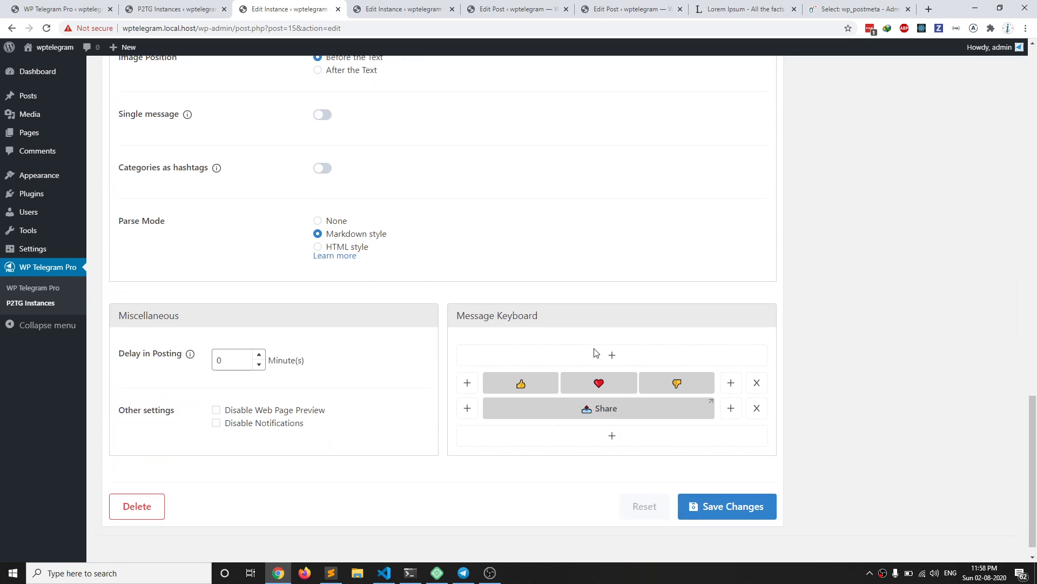
left_click(731, 408)
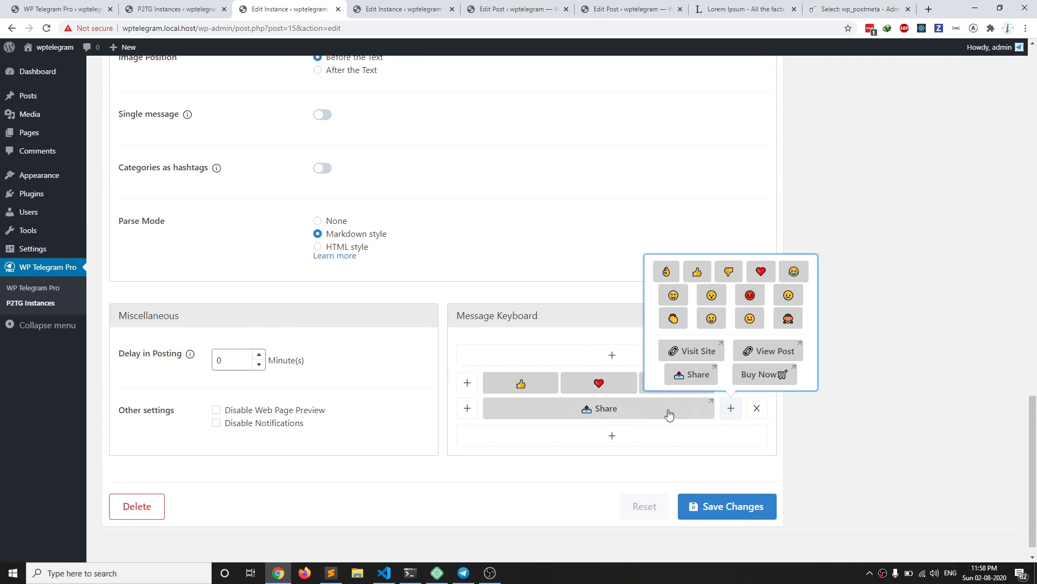
left_click(759, 373)
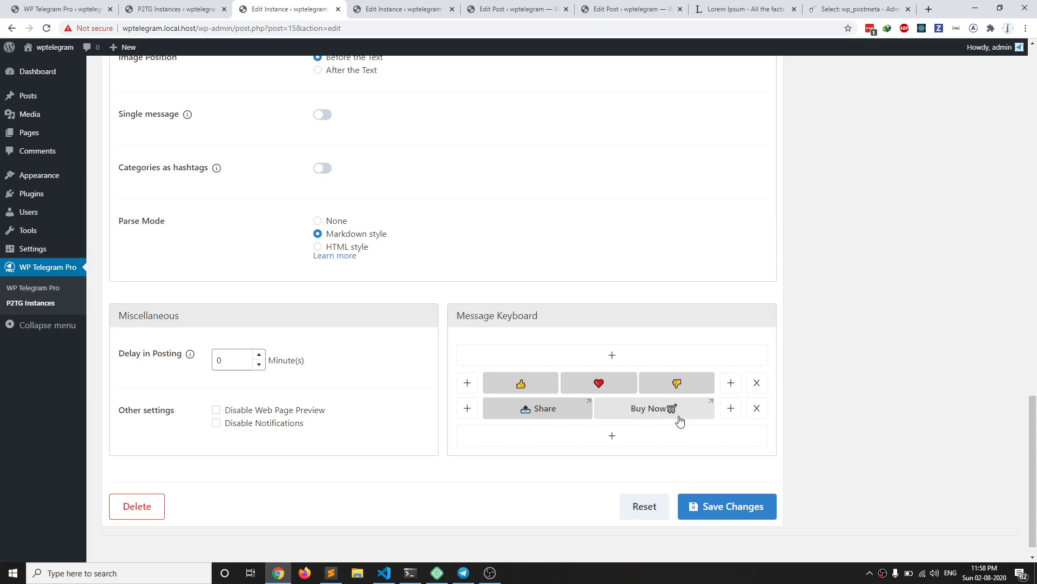
left_click(705, 506)
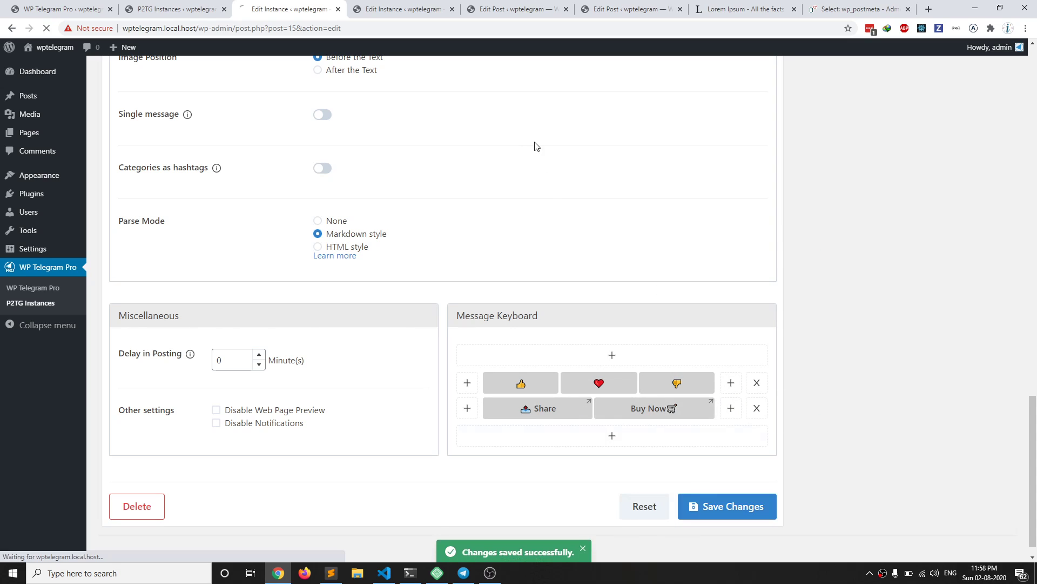
left_click(501, 4)
Copy affiliate_url from the settings' cf: example and use it as Test post 1's new custom field name
scroll(454, 266, "down", 3)
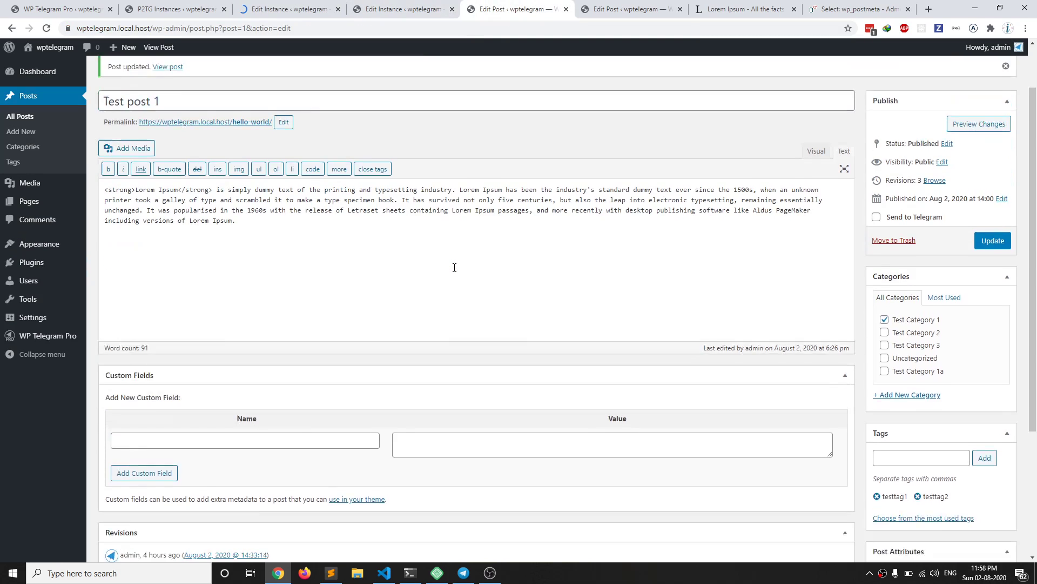
left_click(146, 5)
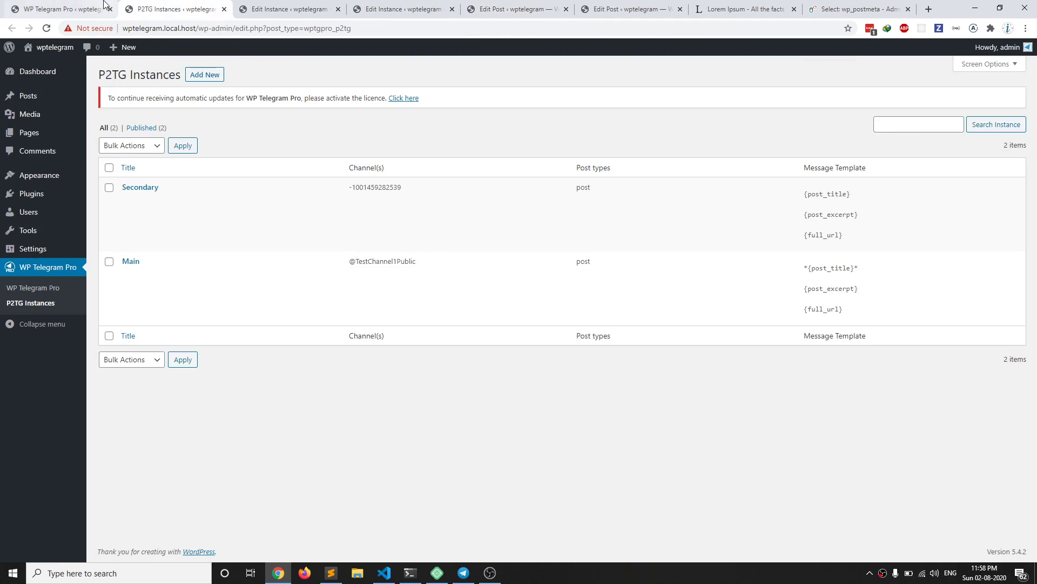
left_click(65, 9)
double_click(349, 429)
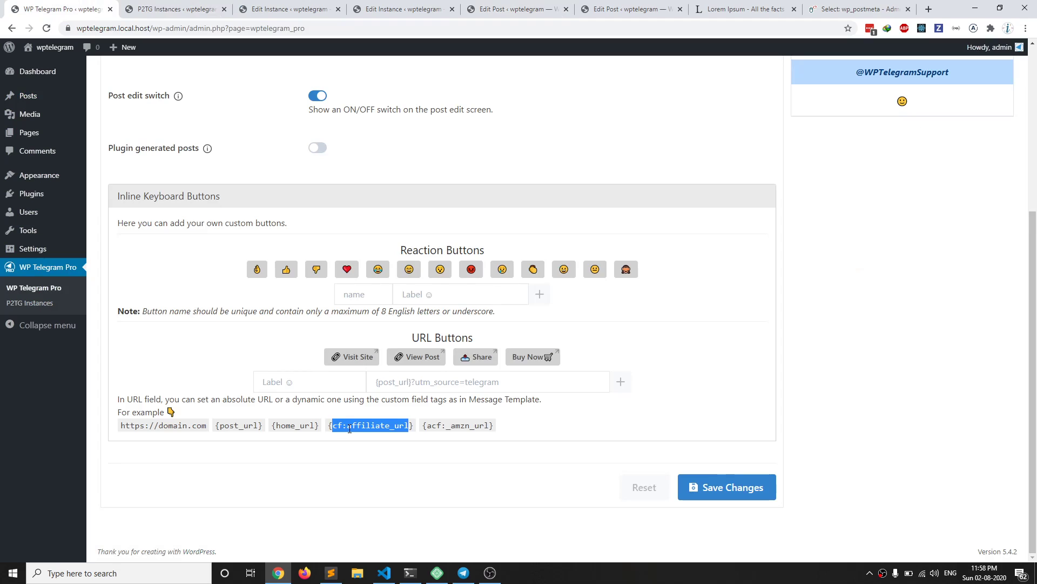
left_click_drag(347, 427, 408, 428)
right_click(400, 428)
left_click(427, 434)
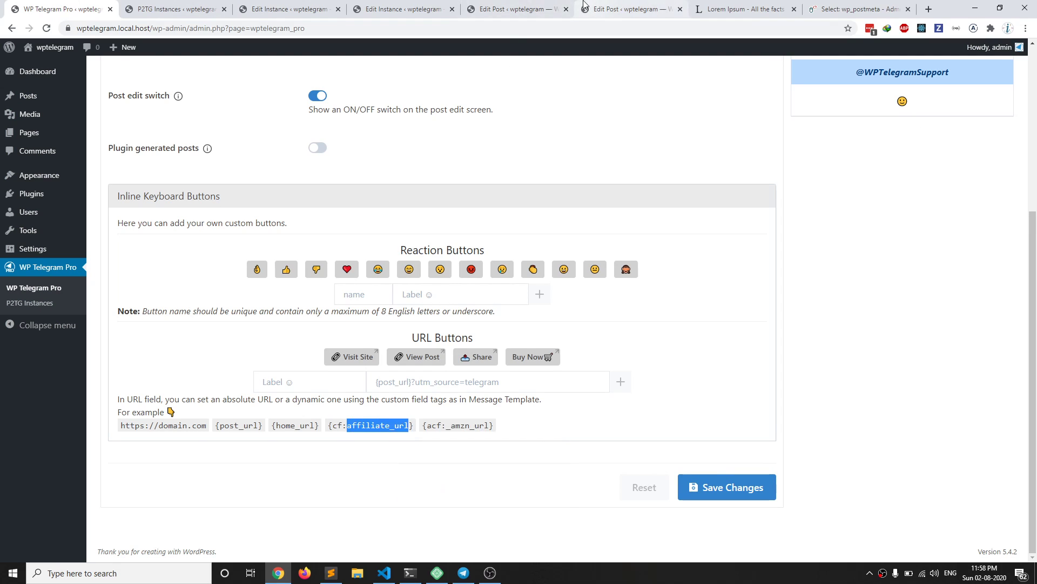
left_click(540, 4)
left_click(243, 356)
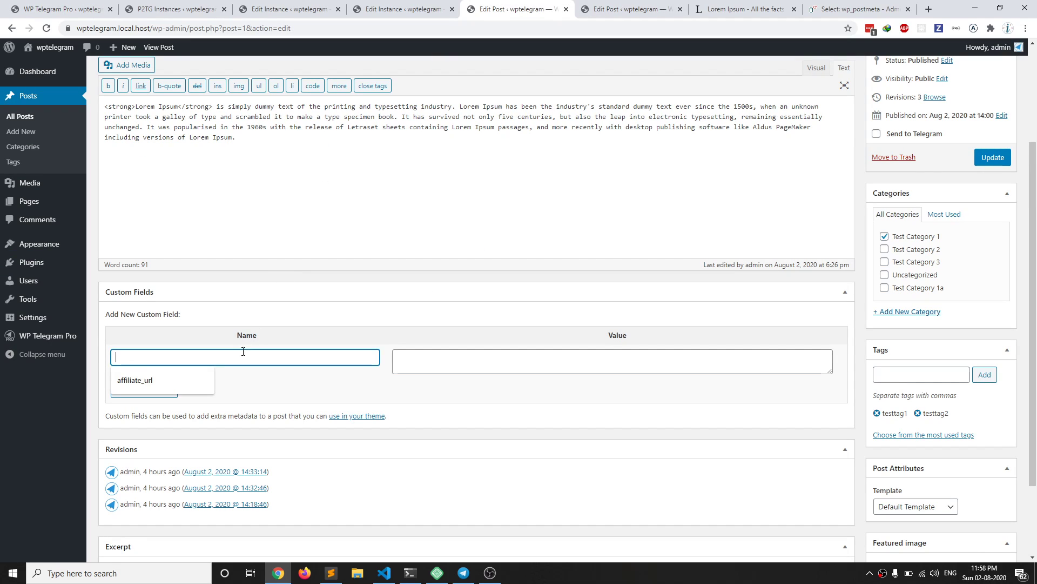
key("ctrl+v")
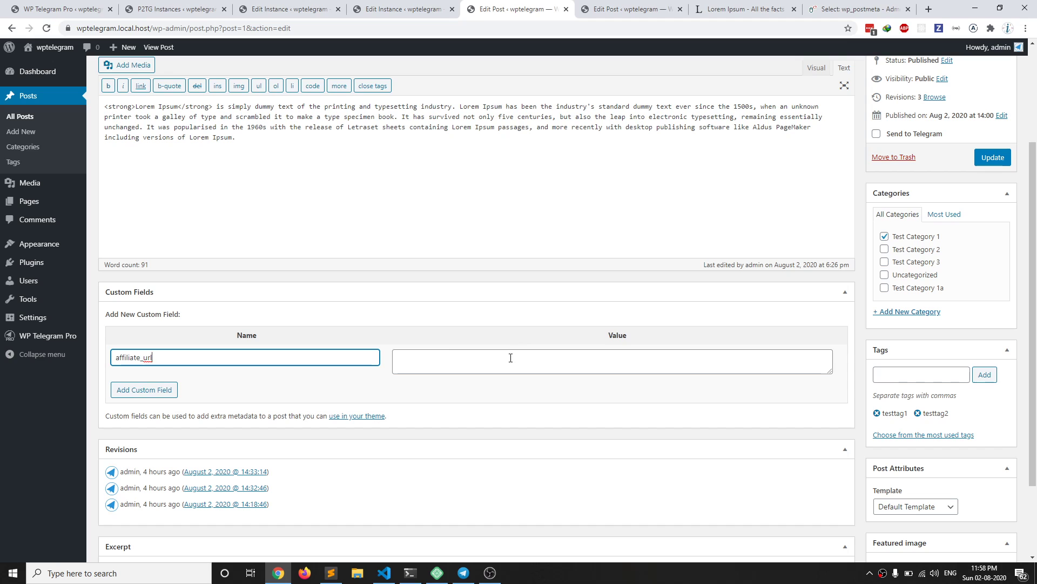
left_click(733, 8)
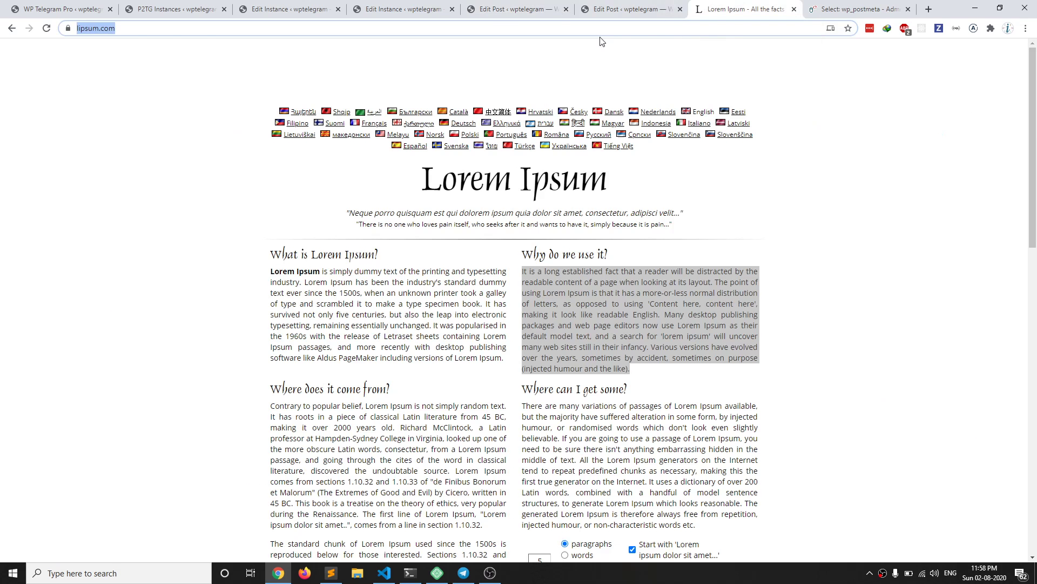
right_click(90, 34)
left_click(125, 95)
left_click(410, 8)
left_click(478, 9)
left_click(493, 357)
key("ctrl+v")
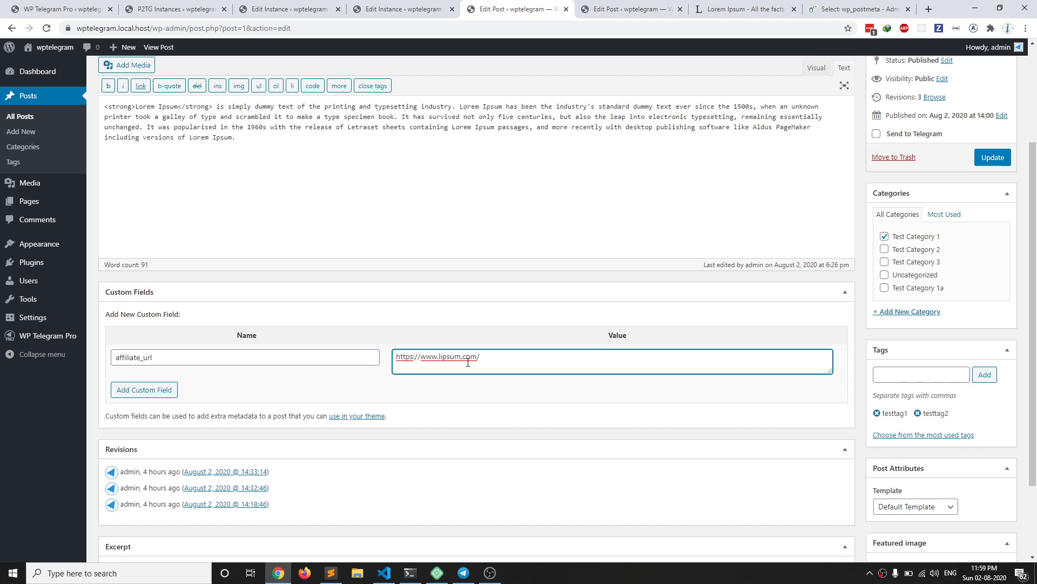
scroll(468, 362, "up", 3)
left_click(877, 277)
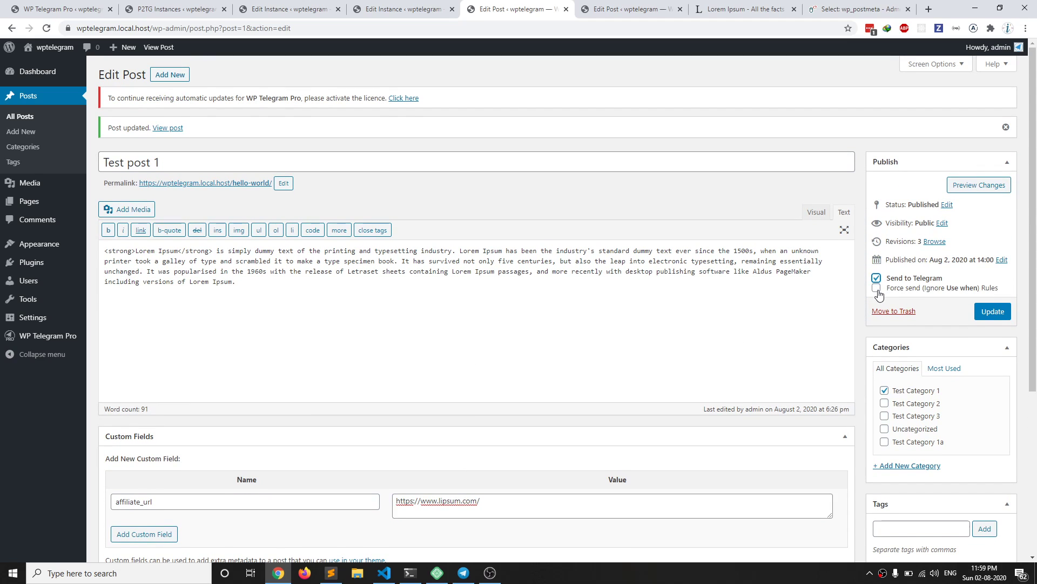
Review the Secondary and Main instances' Use when sending rules
left_click(388, 9)
left_click(305, 9)
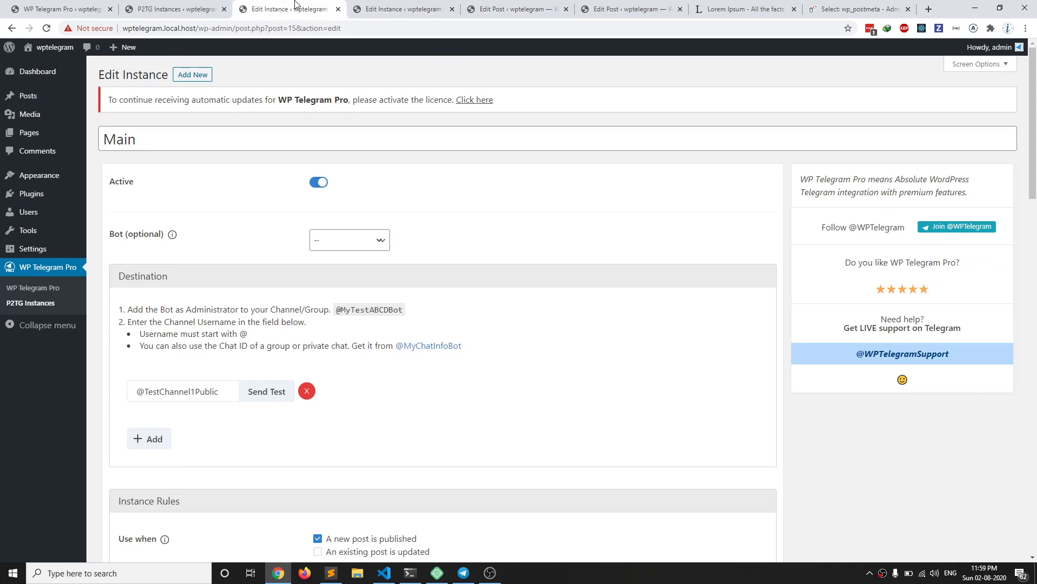
scroll(312, 313, "down", 5)
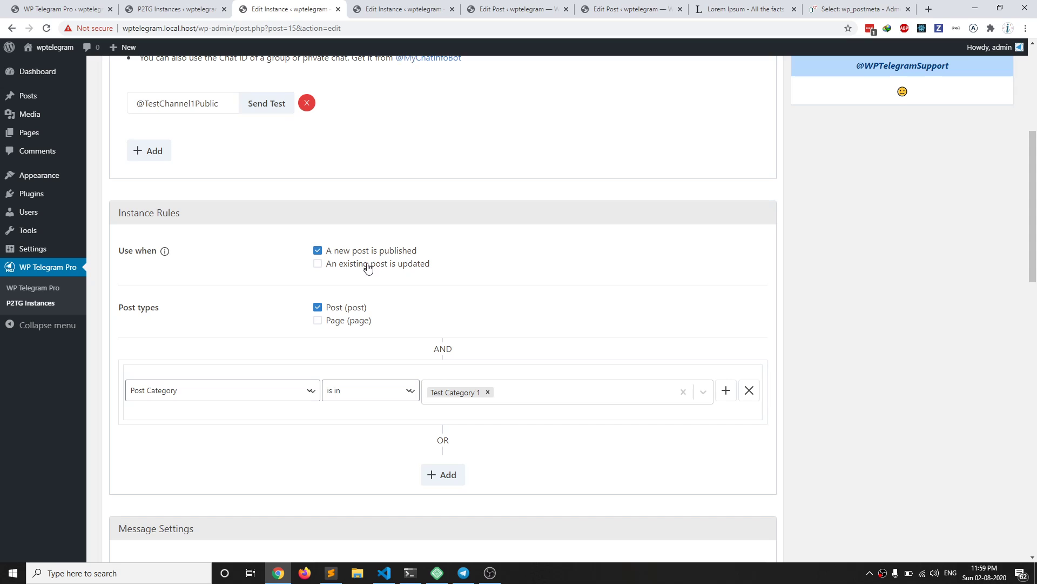
Tick Force send (Ignore Use when) Rules and update Test post 1 to send it to Telegram
left_click(497, 8)
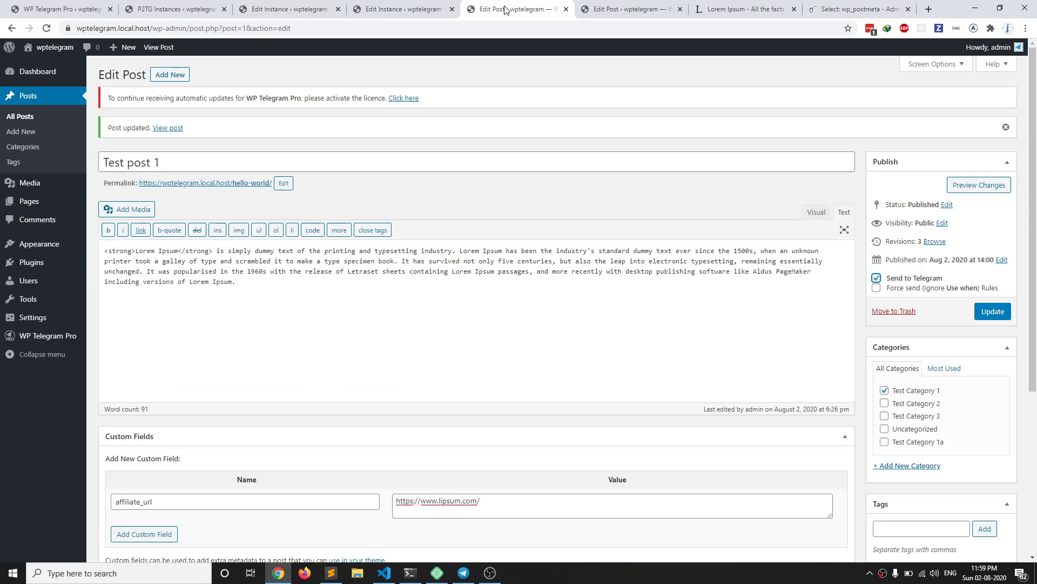
left_click(876, 287)
scroll(266, 524, "down", 1)
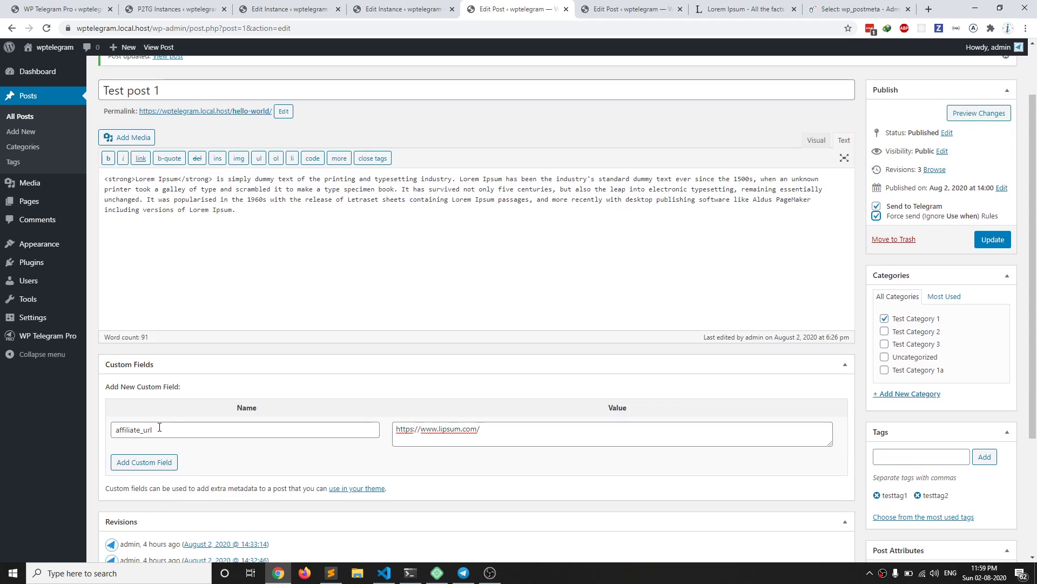
left_click(989, 244)
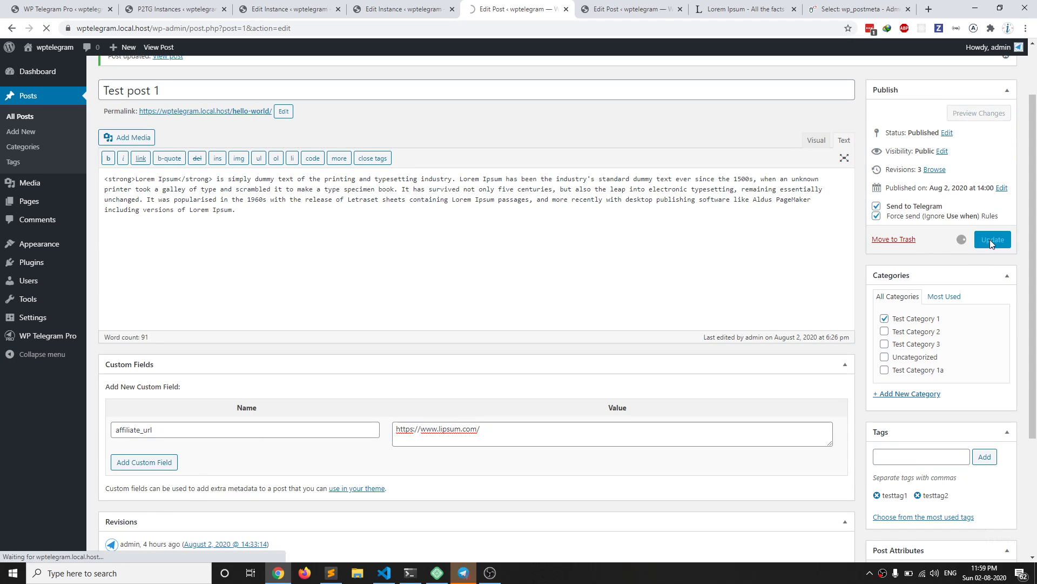
left_click(464, 573)
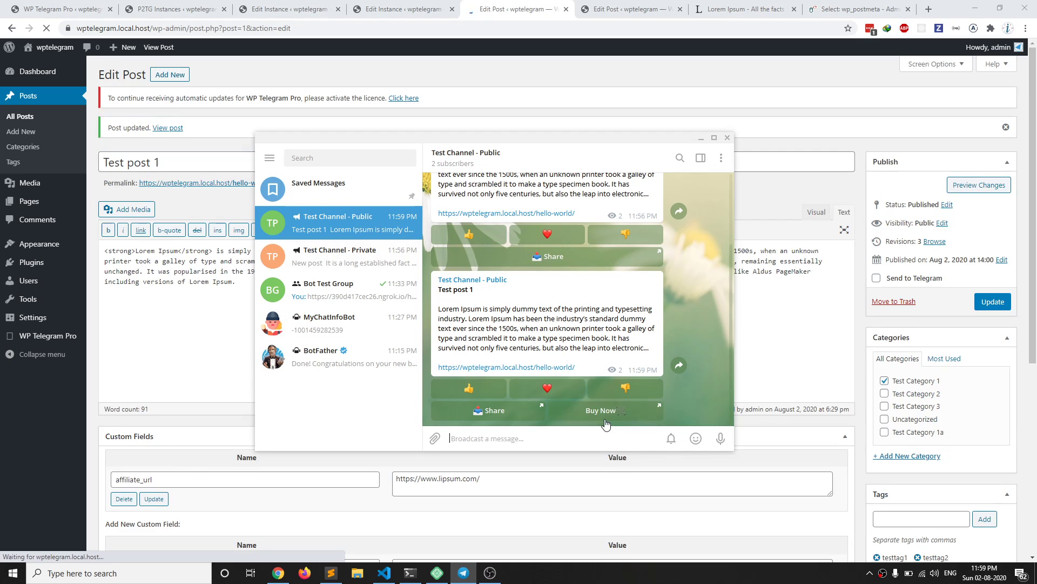
left_click(608, 414)
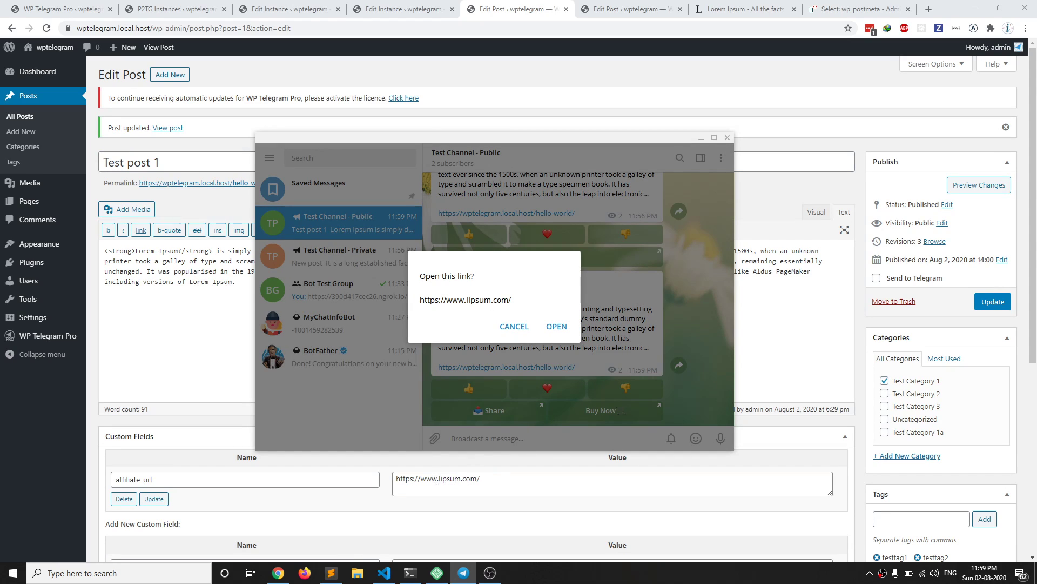
left_click(502, 328)
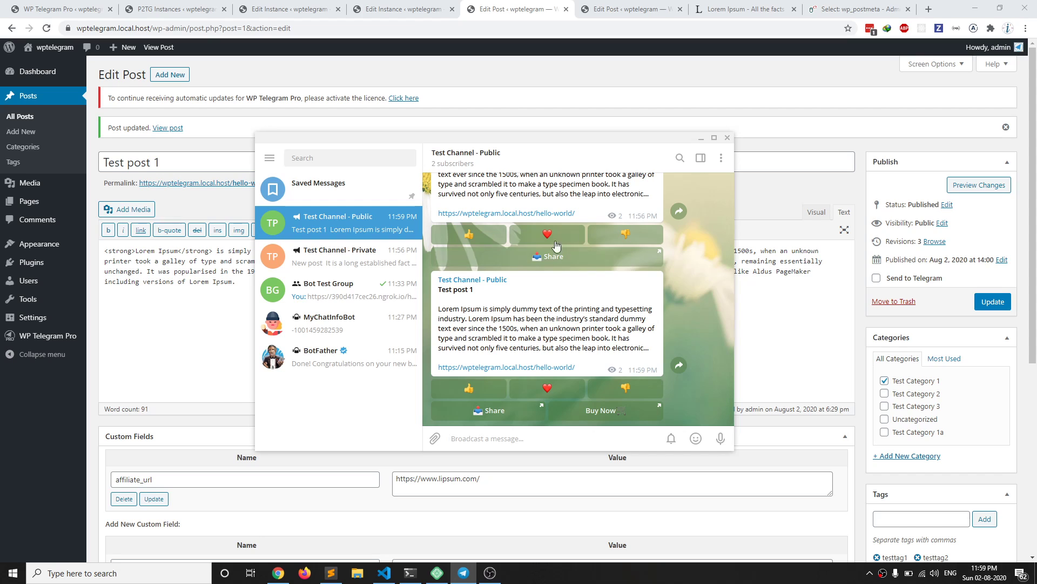
left_click(551, 390)
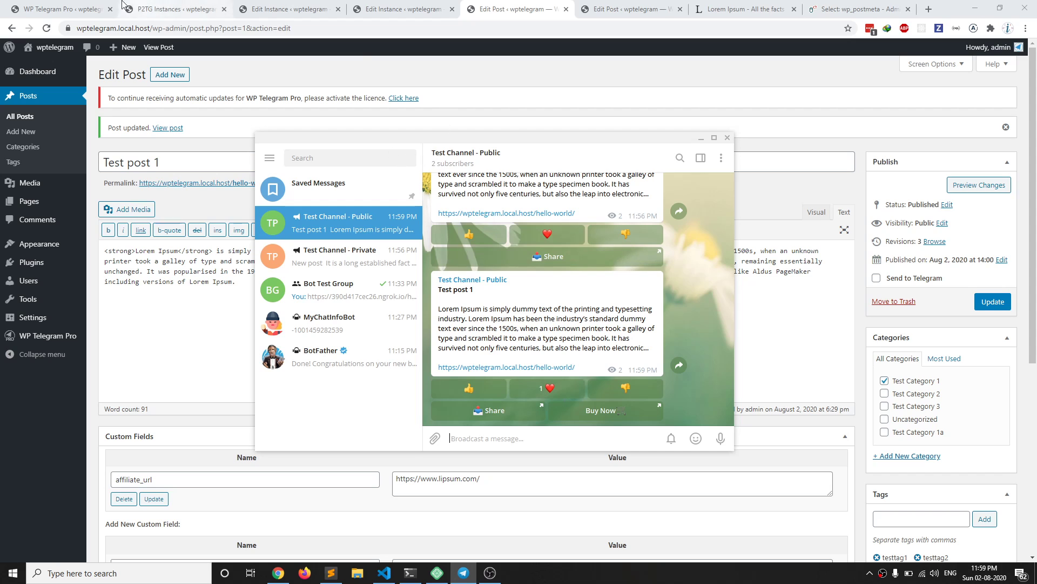
left_click(89, 4)
Turn on Private Notifications and select the first test bot for them
left_click(89, 4)
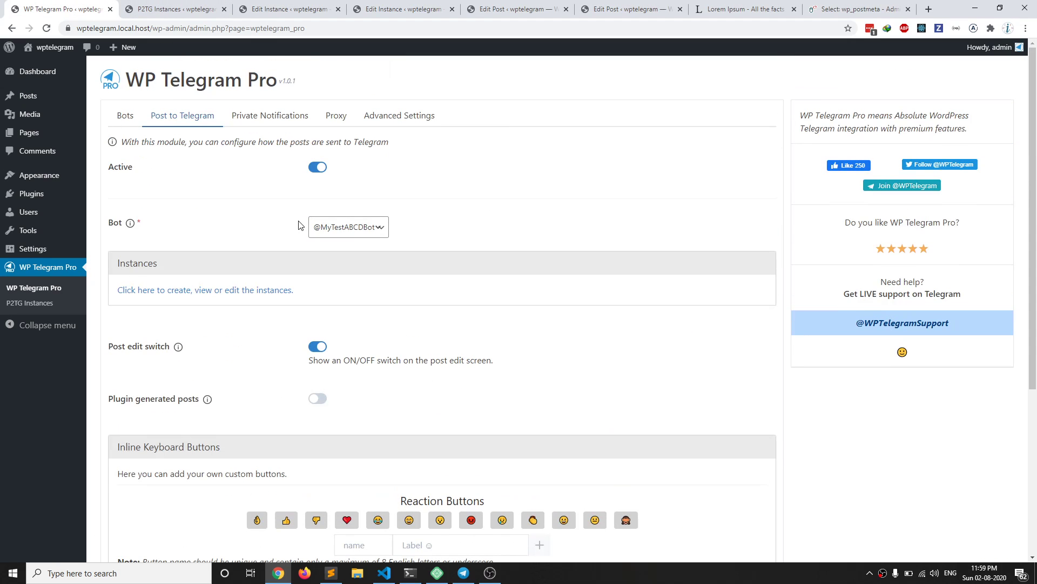
scroll(293, 252, "down", 4)
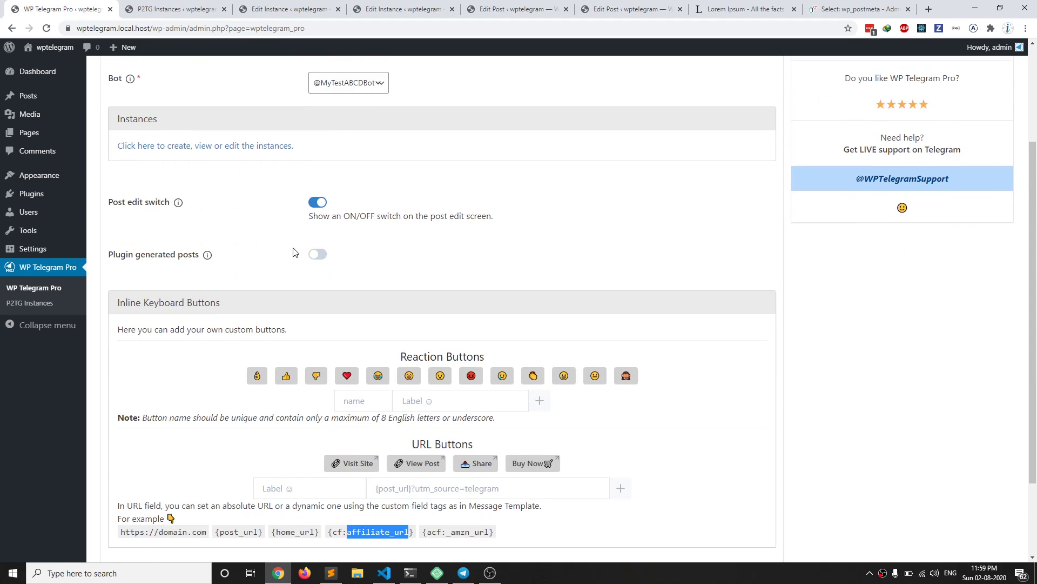
scroll(294, 255, "up", 4)
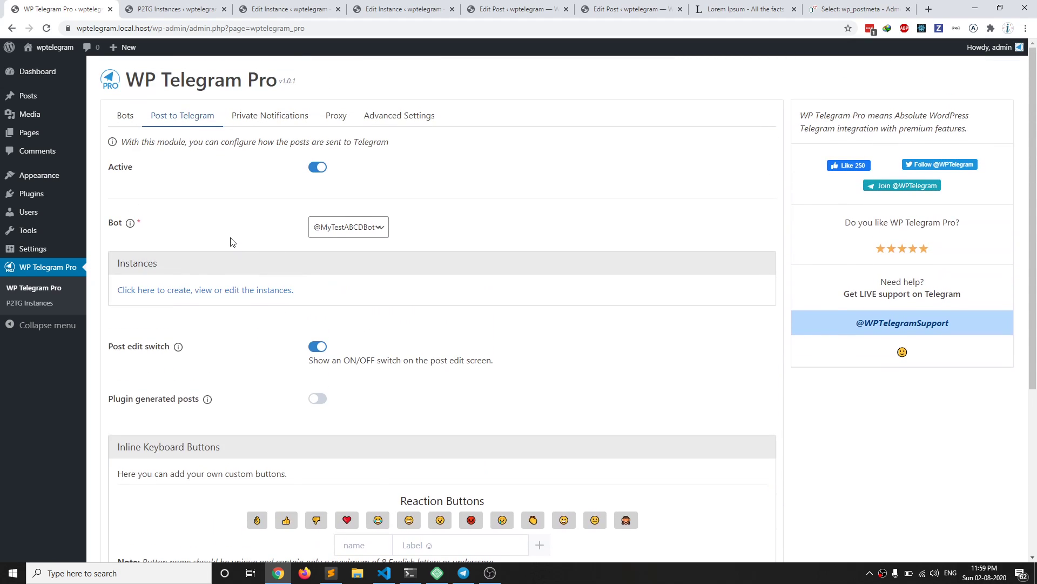
left_click(256, 122)
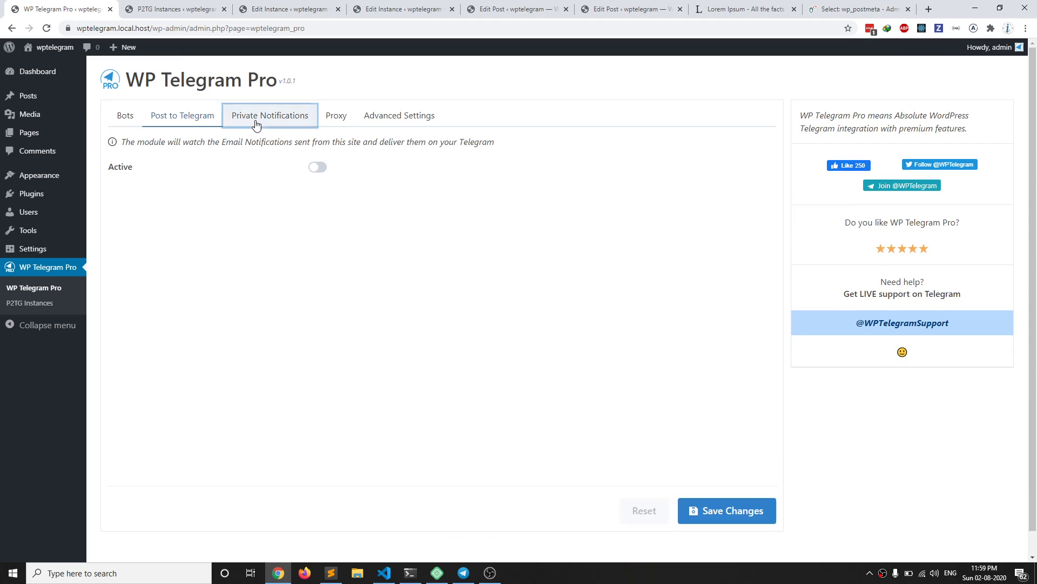
left_click(317, 168)
left_click(336, 228)
left_click(335, 264)
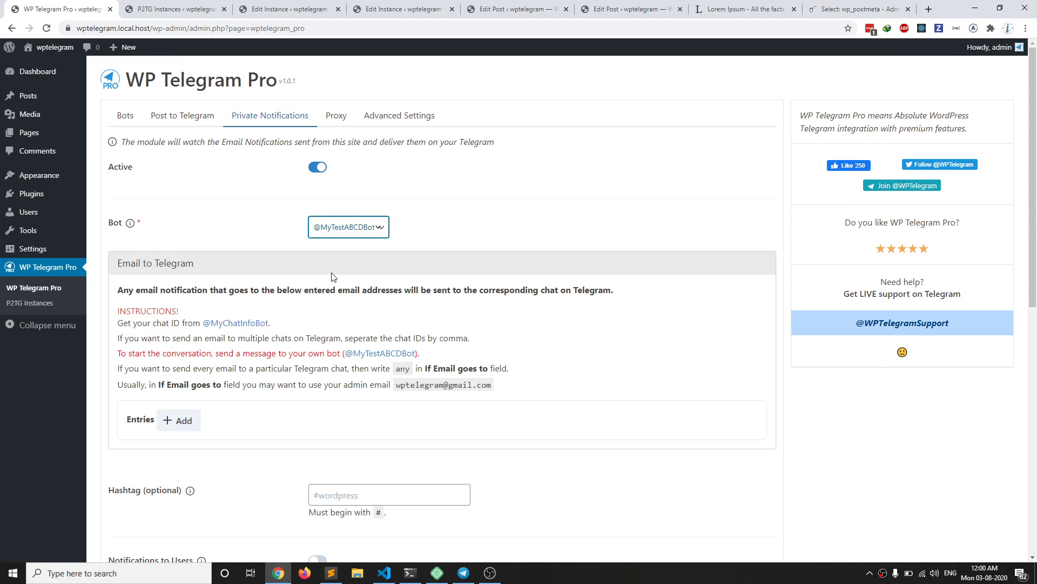
Enable the proxy with Google Script as the proxy method
scroll(387, 274, "down", 3)
scroll(295, 286, "down", 6)
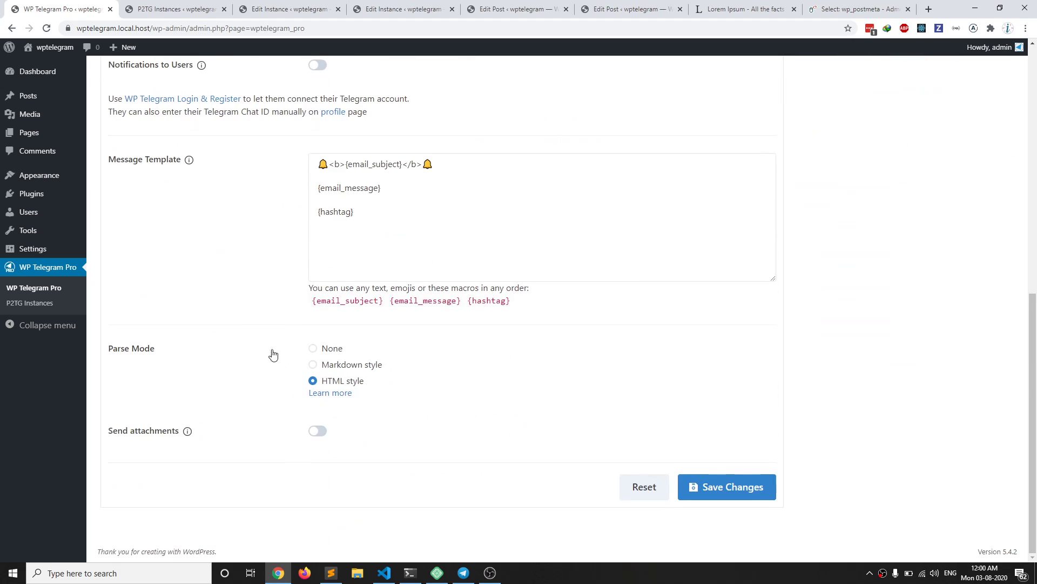
scroll(270, 355, "up", 10)
left_click(335, 115)
left_click(319, 167)
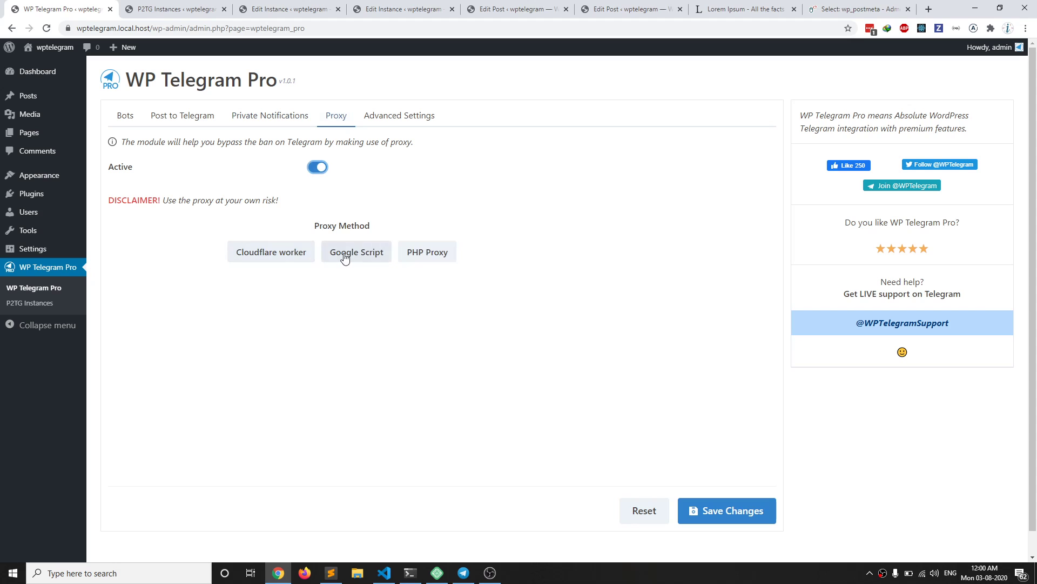
left_click(426, 252)
left_click(361, 253)
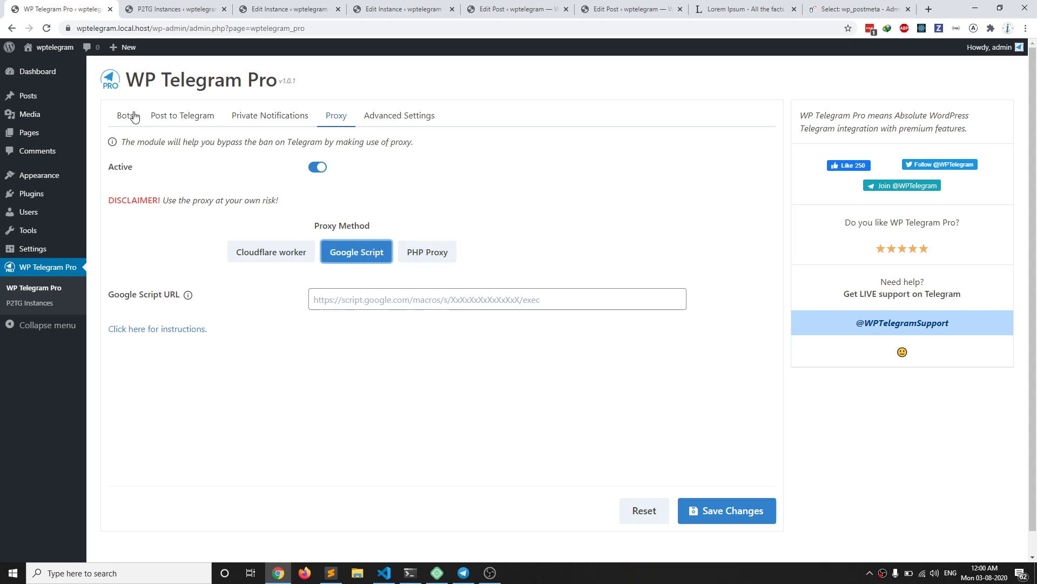
Show the Bots tab listing MyTestABCDBot and MyTestWXYZBot, both set to Webhook (Recommended)
left_click(128, 115)
scroll(257, 158, "down", 4)
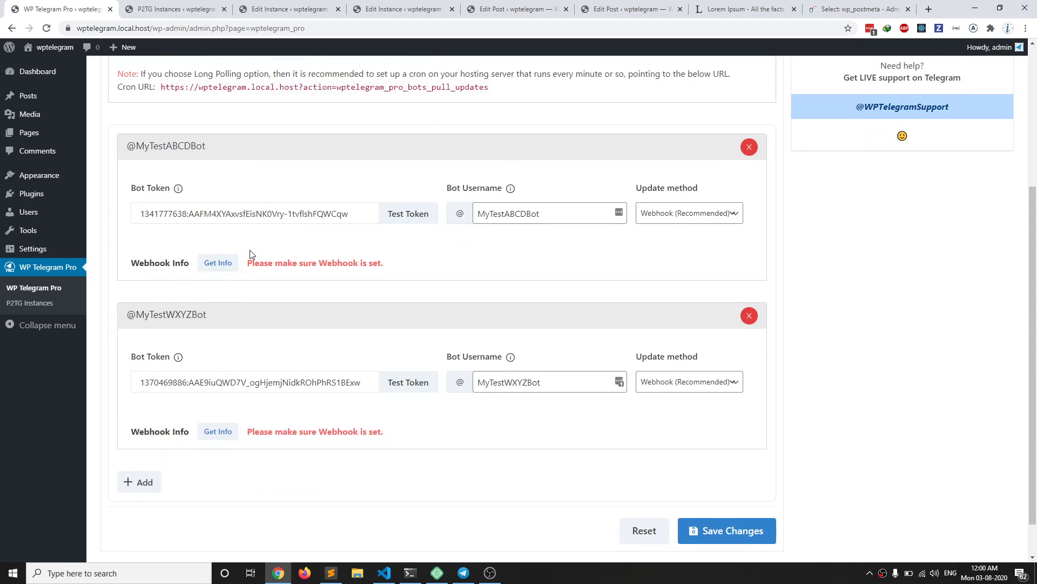
scroll(263, 375, "up", 4)
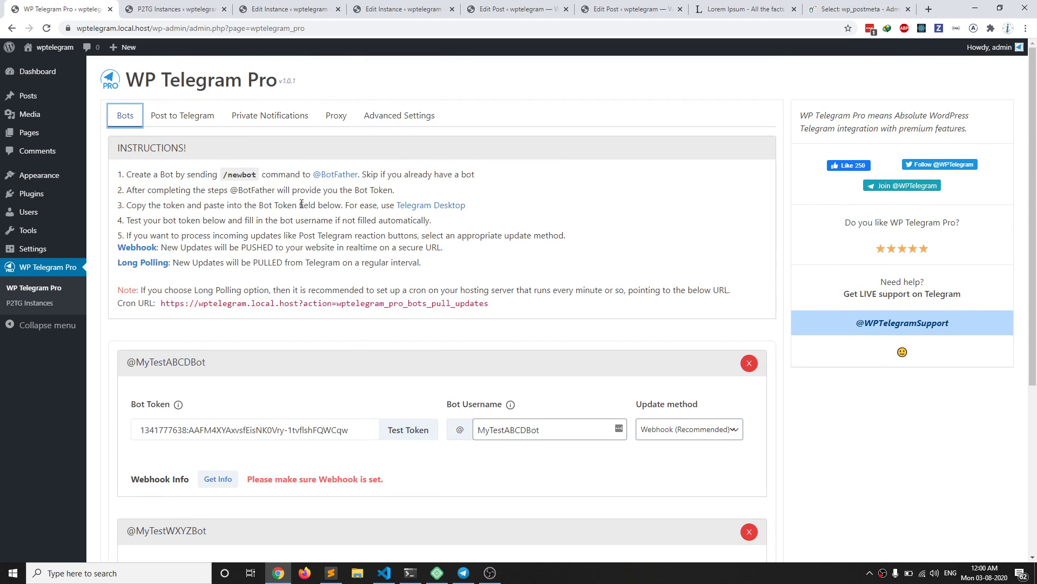
scroll(459, 287, "down", 4)
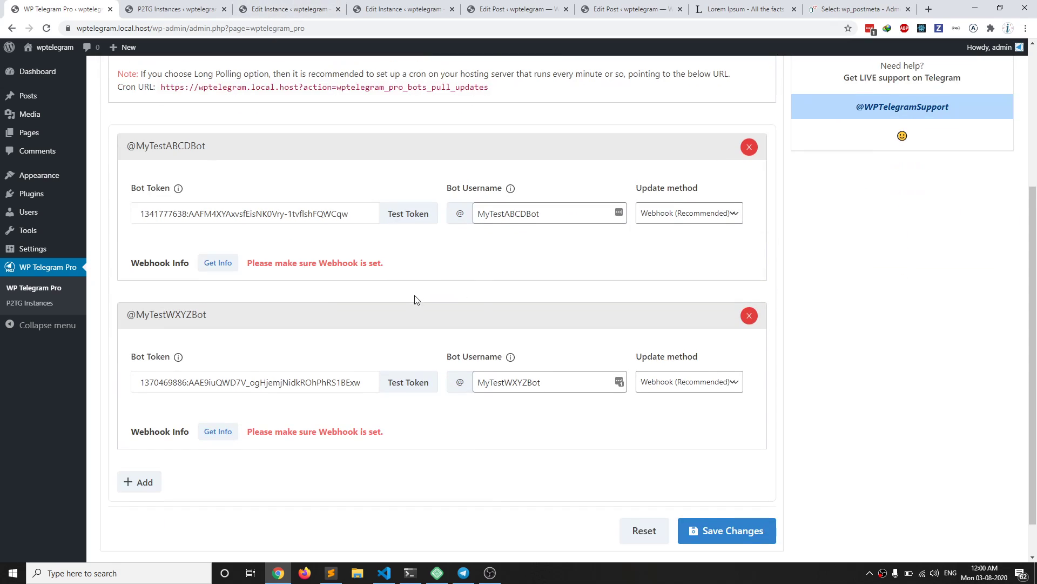